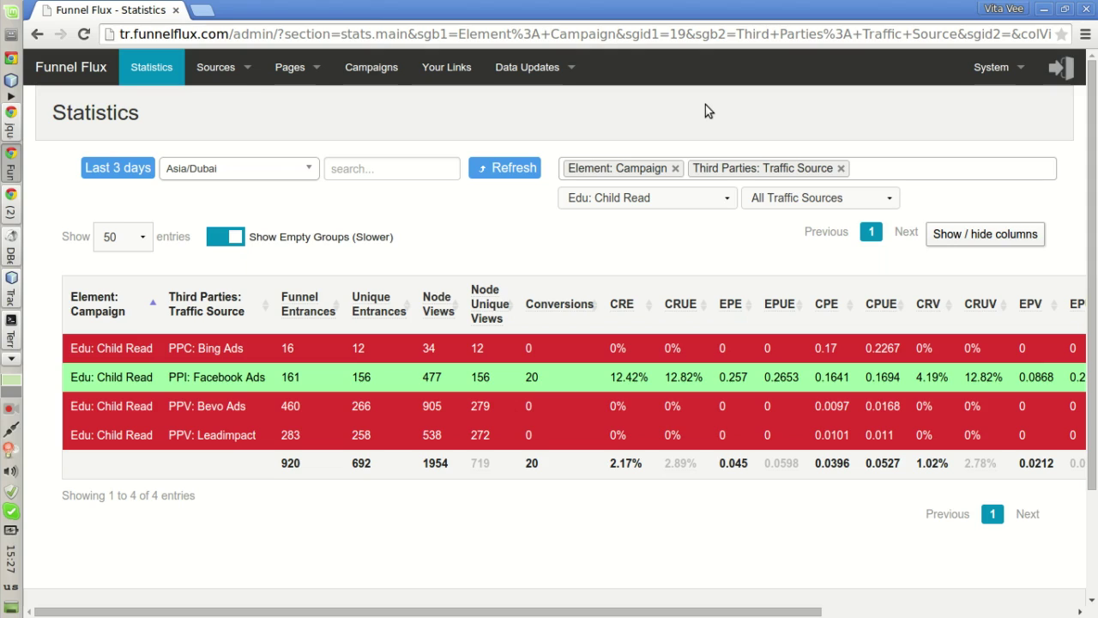
pyautogui.click(10, 205)
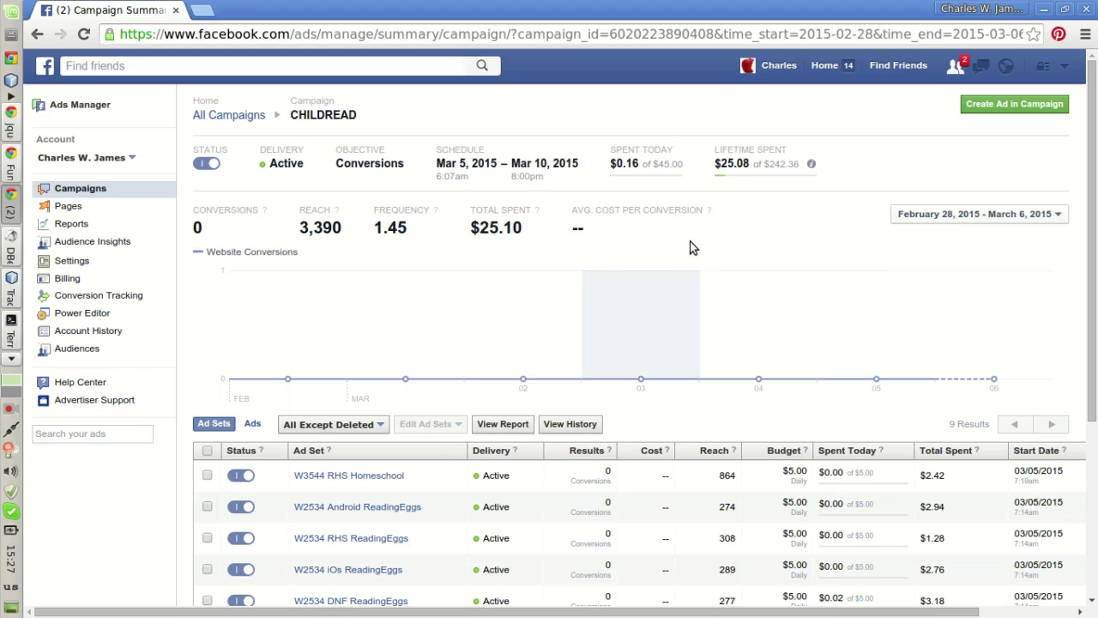
pyautogui.scroll(-2, 694, 248)
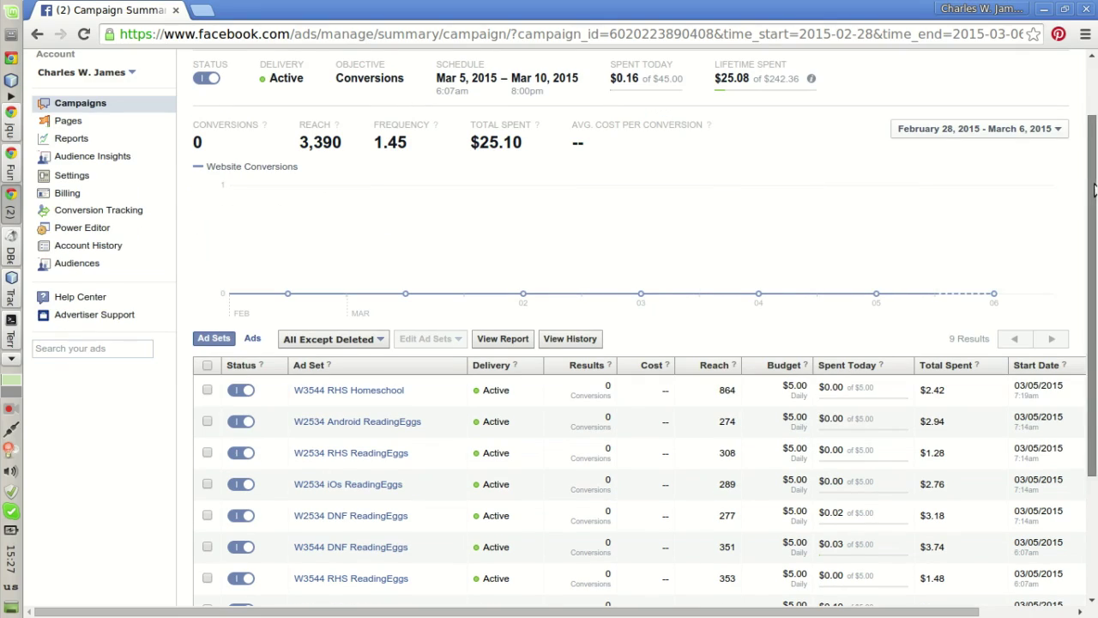
pyautogui.moveTo(1094, 189); pyautogui.dragTo(1083, 266)
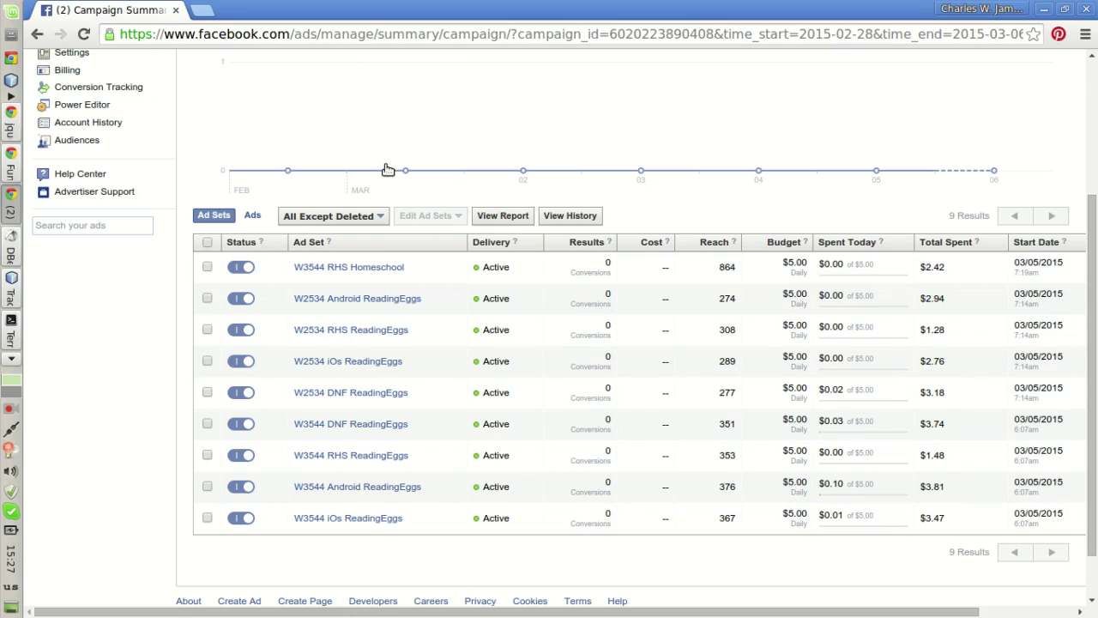
pyautogui.click(10, 163)
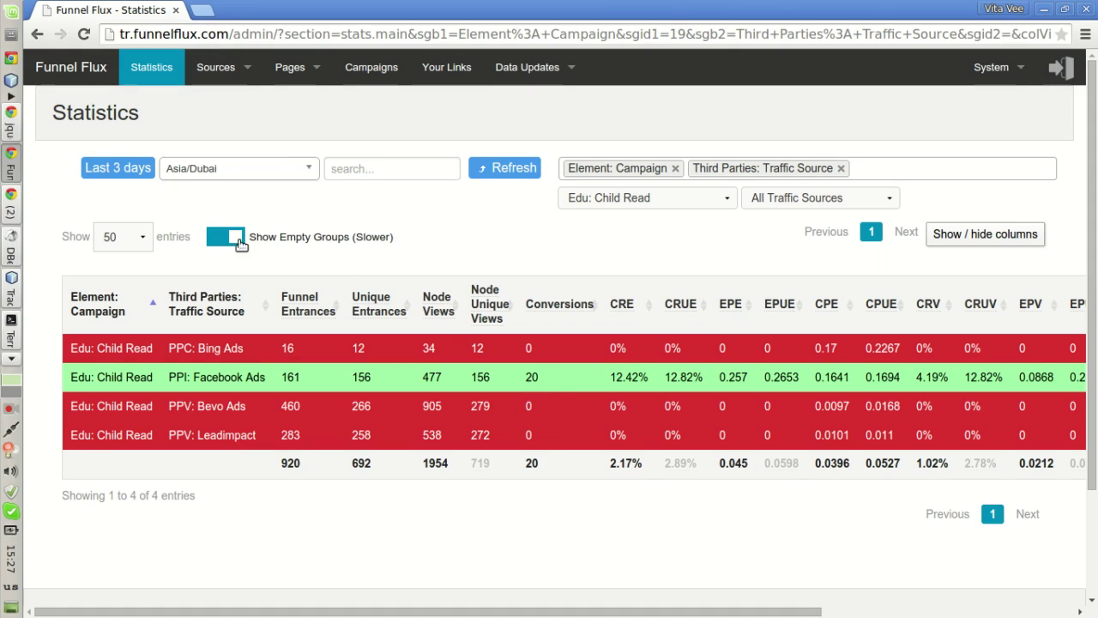
pyautogui.hotkey('alt', 'Tab')
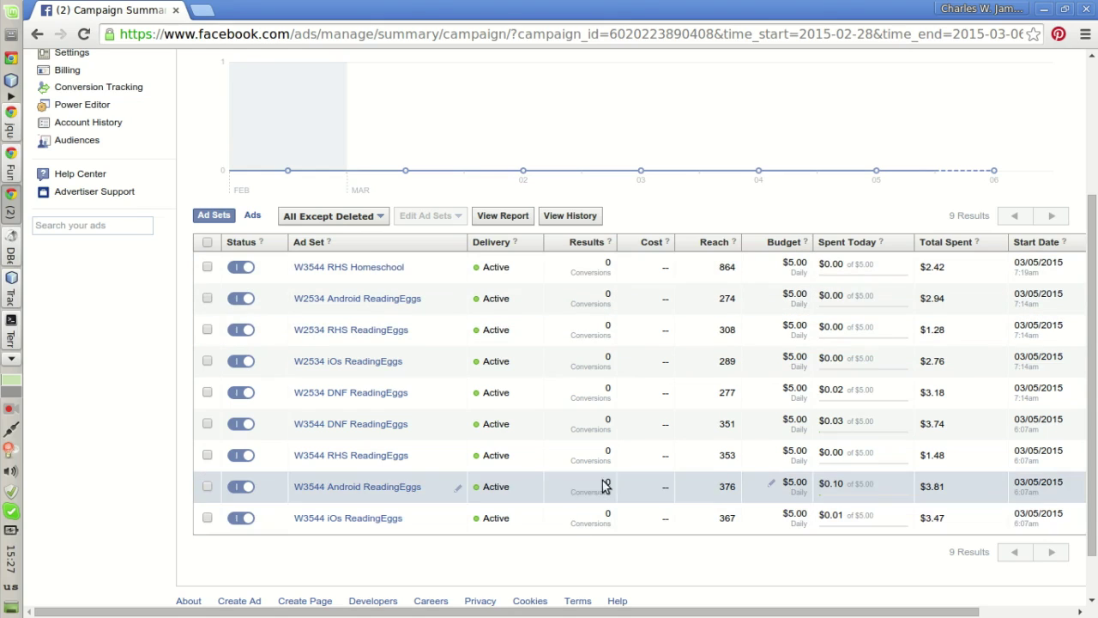
pyautogui.scroll(5, 609, 463)
# Copy the FF - FB Leads pixel's conversion code from the Conversion Tracking page
pyautogui.middleClick(89, 295)
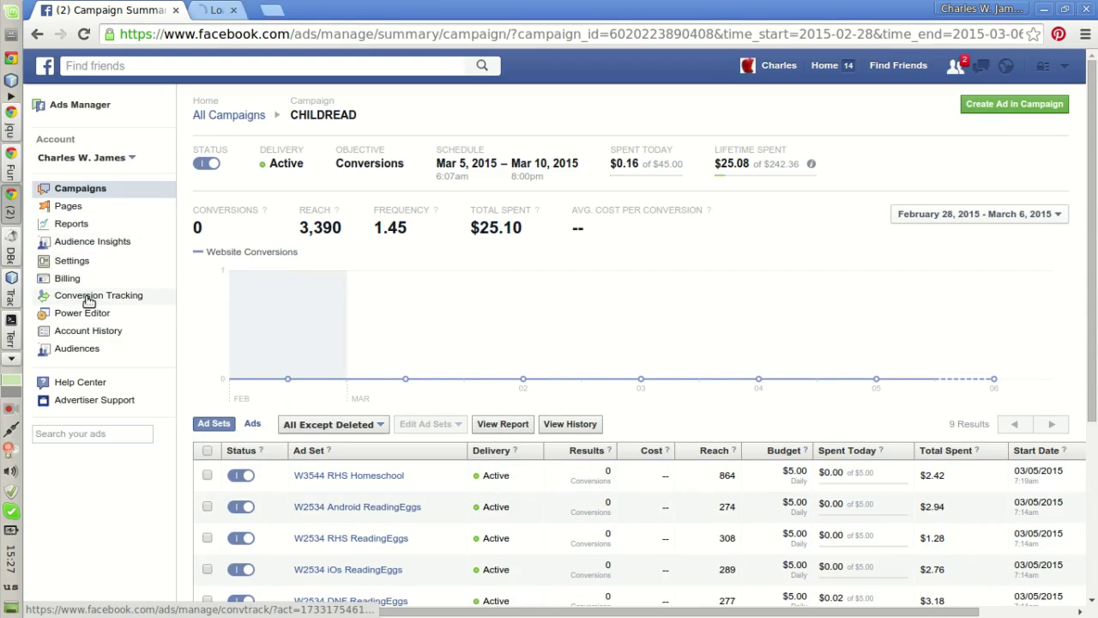
pyautogui.click(257, 12)
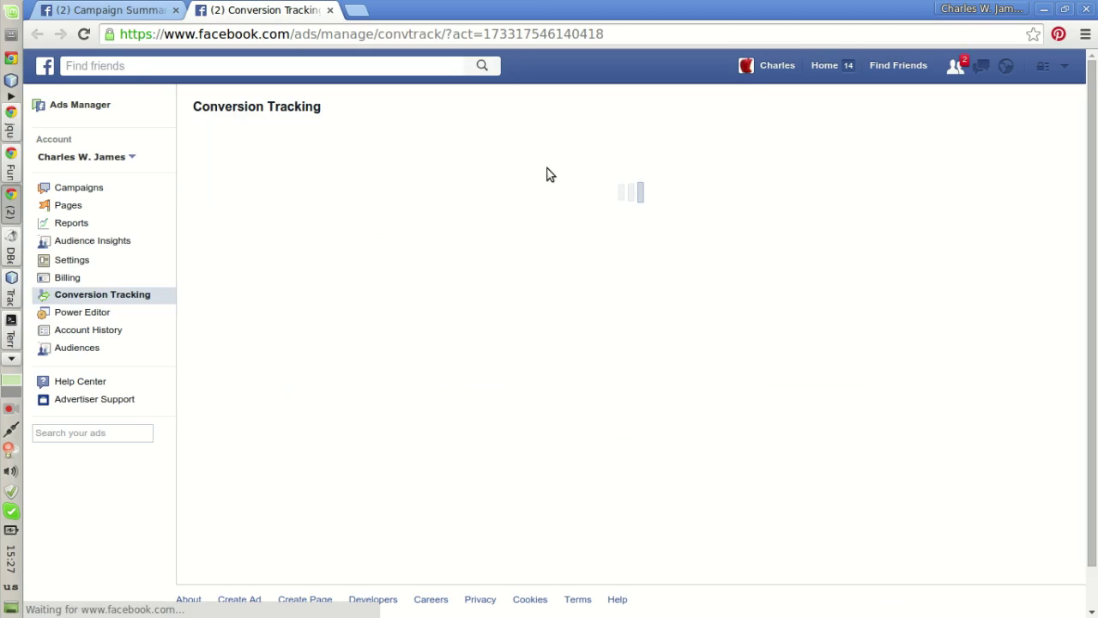
pyautogui.moveTo(284, 250)
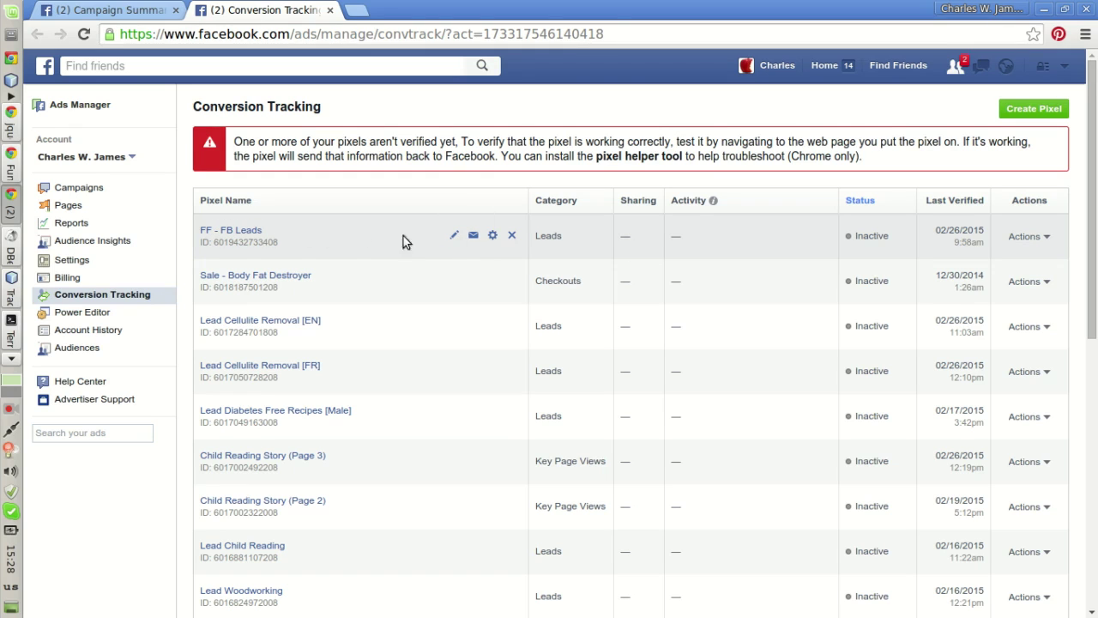
pyautogui.click(494, 236)
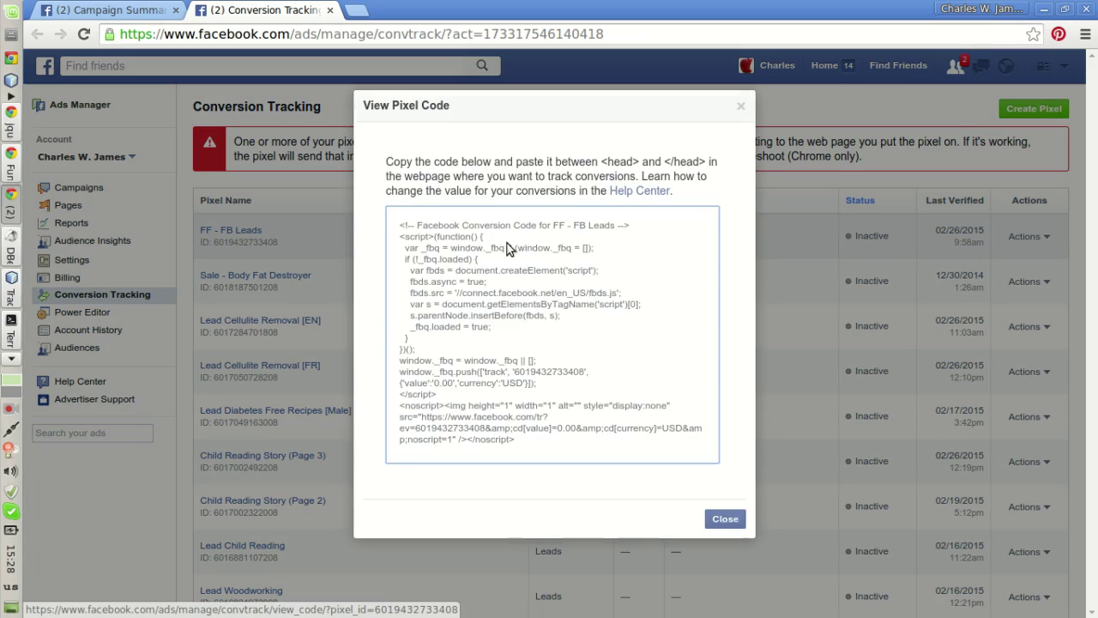
pyautogui.click(494, 266)
pyautogui.rightClick(495, 266)
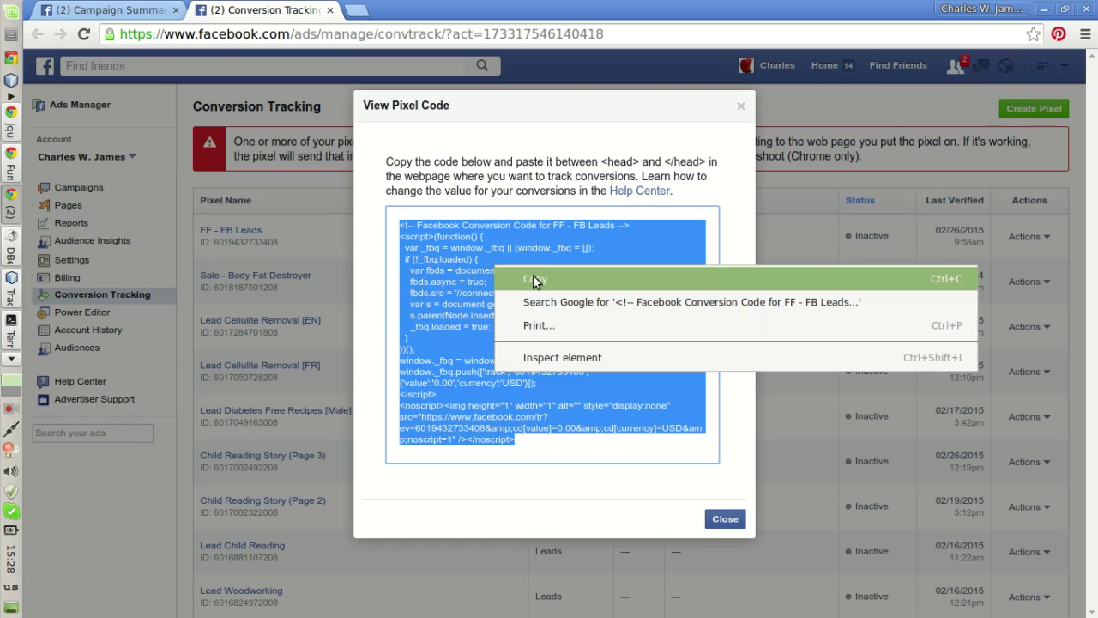
pyautogui.click(533, 280)
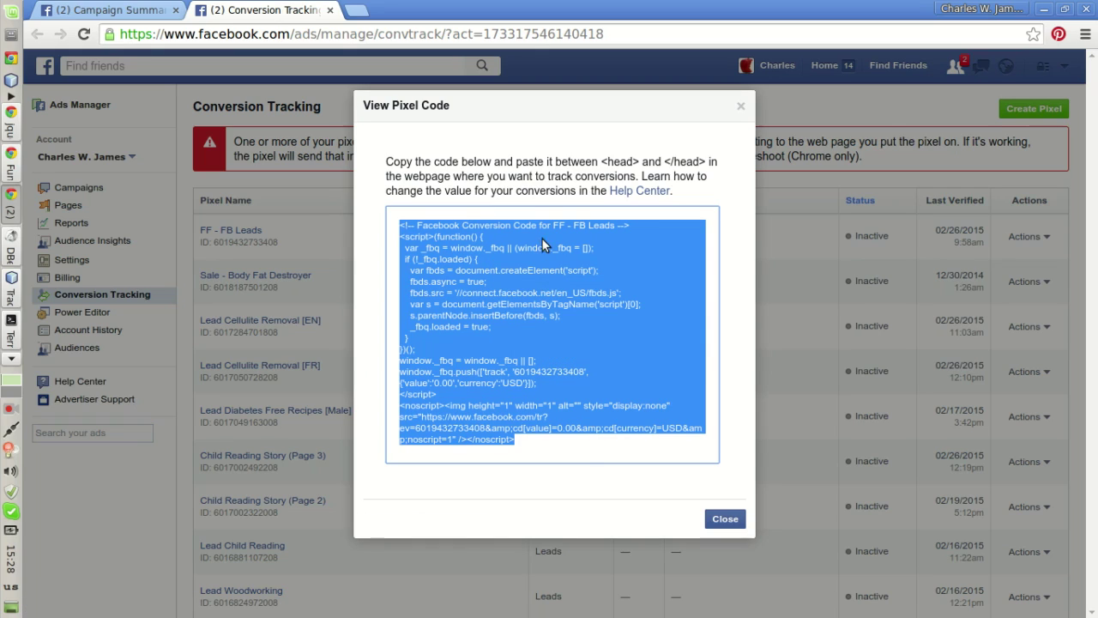
pyautogui.click(726, 519)
# Look over the CHILDREAD ad sets and the pixel list, then return to Funnel Flux
pyautogui.click(138, 10)
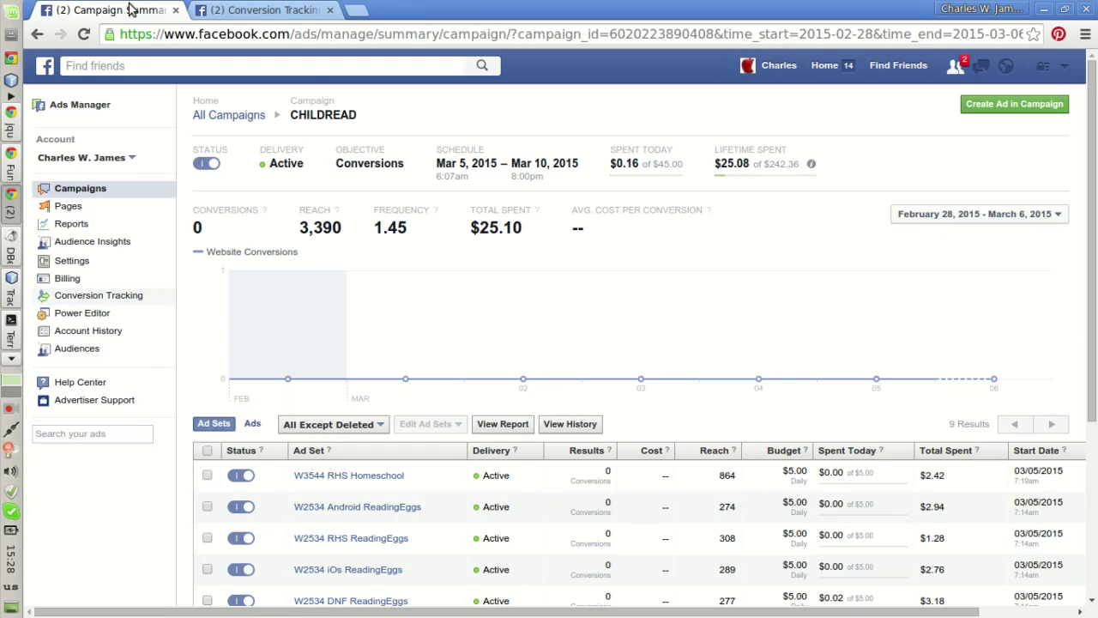
pyautogui.scroll(-4, 551, 296)
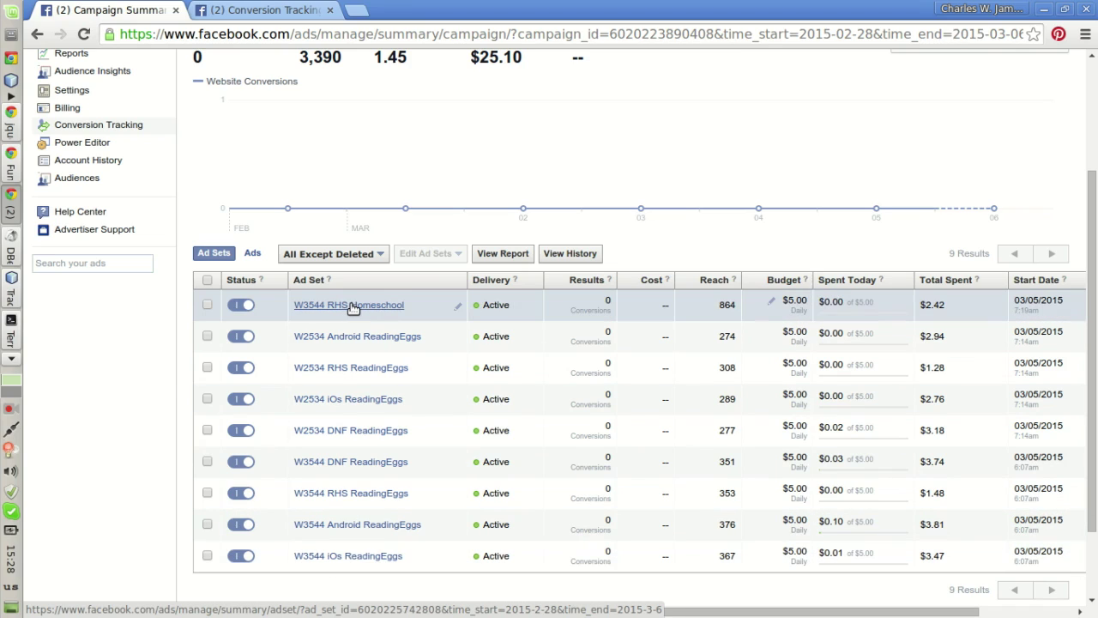
pyautogui.click(257, 10)
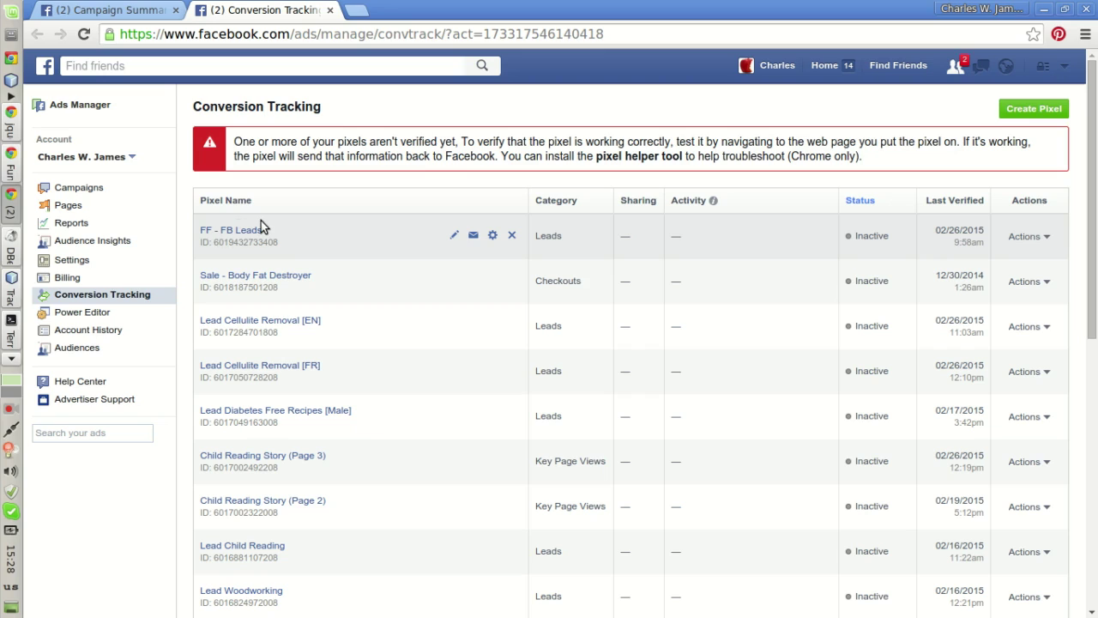
pyautogui.click(121, 10)
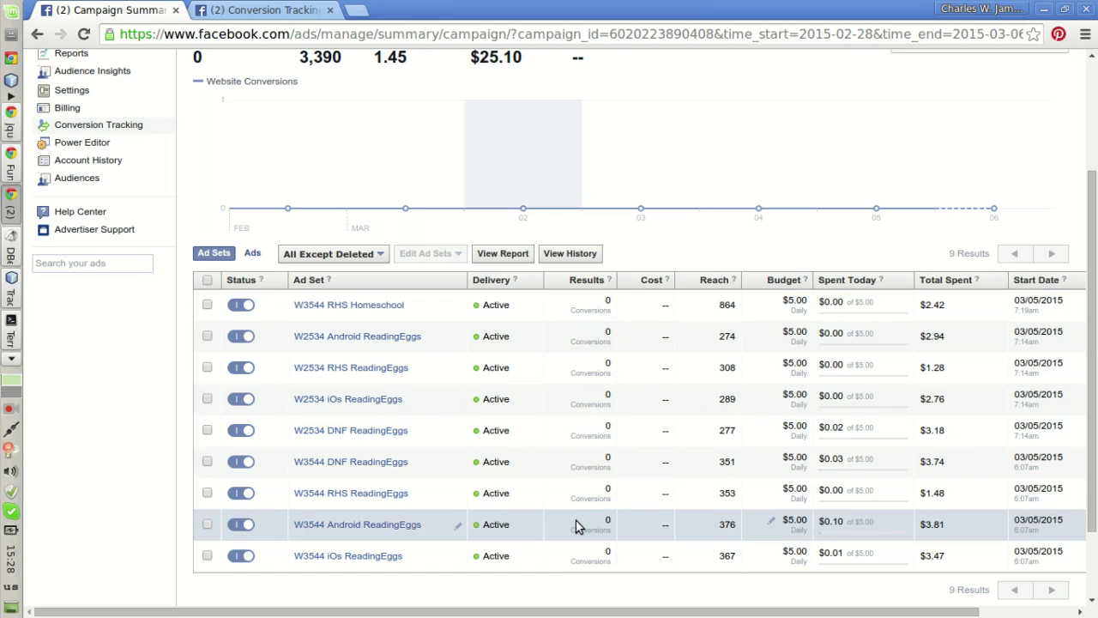
pyautogui.scroll(3, 577, 525)
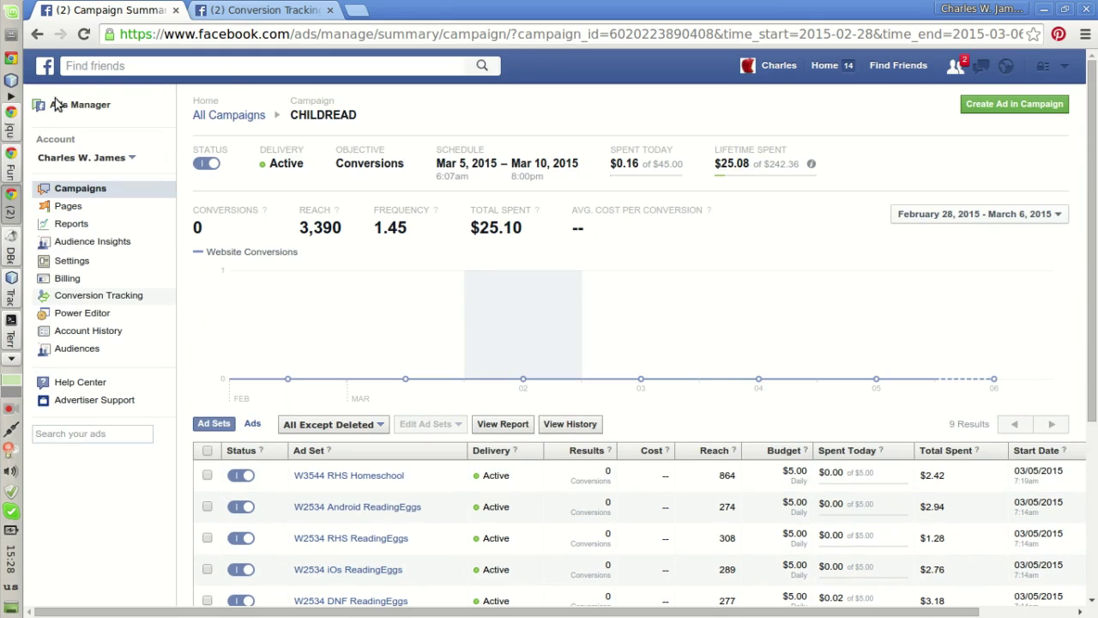
pyautogui.hotkey('alt', 'Tab')
# Open the PPI: Facebook Ads traffic source for editing
pyautogui.click(213, 68)
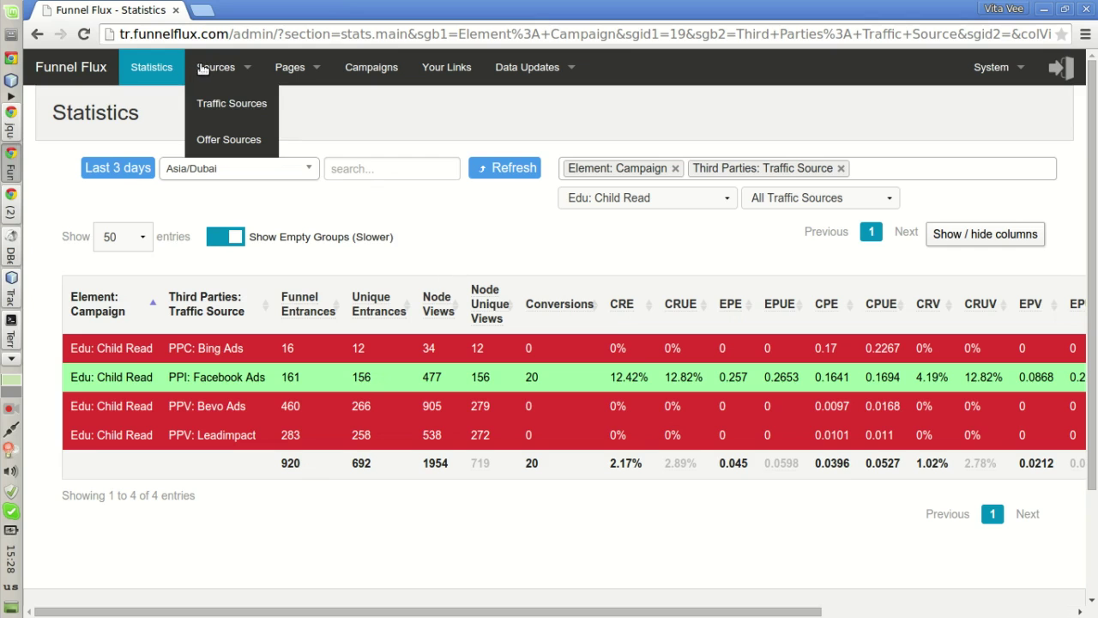
pyautogui.click(228, 105)
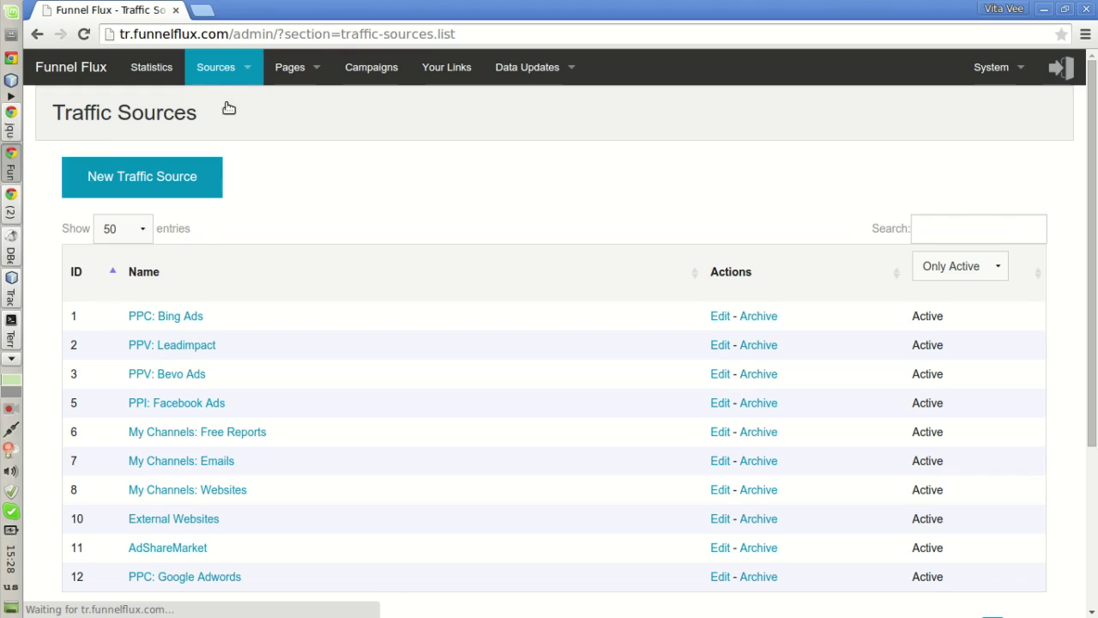
pyautogui.click(170, 403)
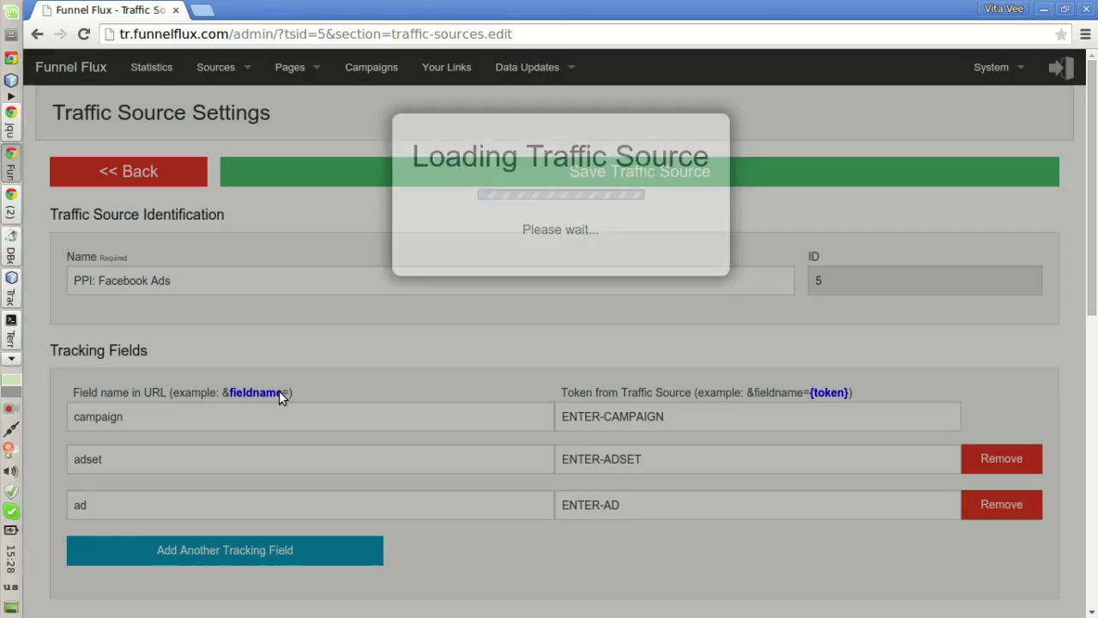
pyautogui.scroll(-4, 374, 296)
pyautogui.scroll(-4, 375, 296)
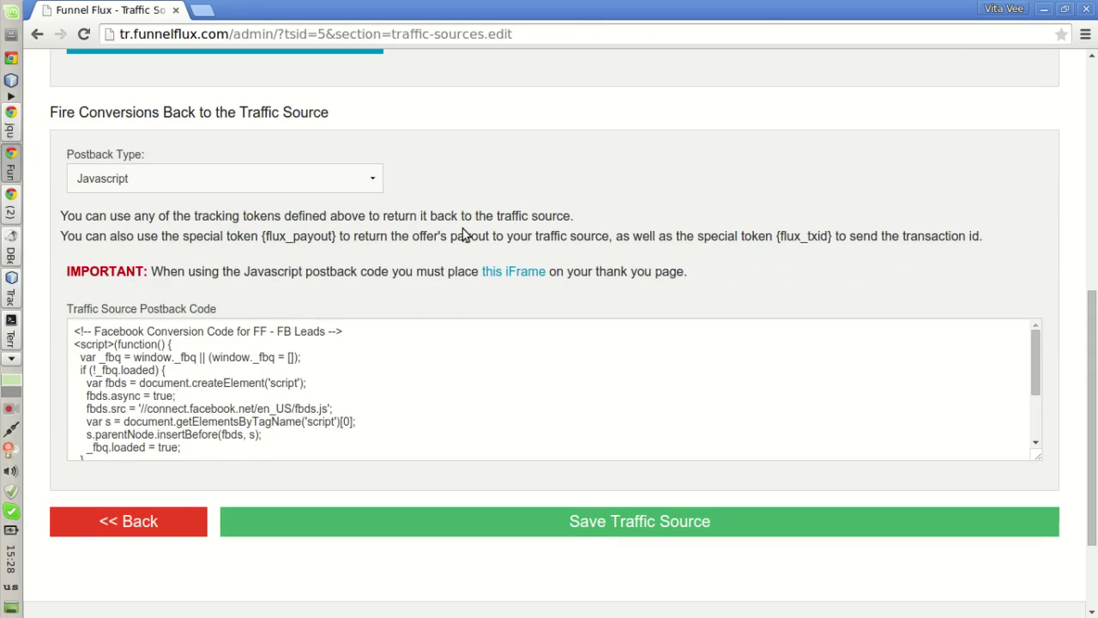
pyautogui.scroll(2, 64, 112)
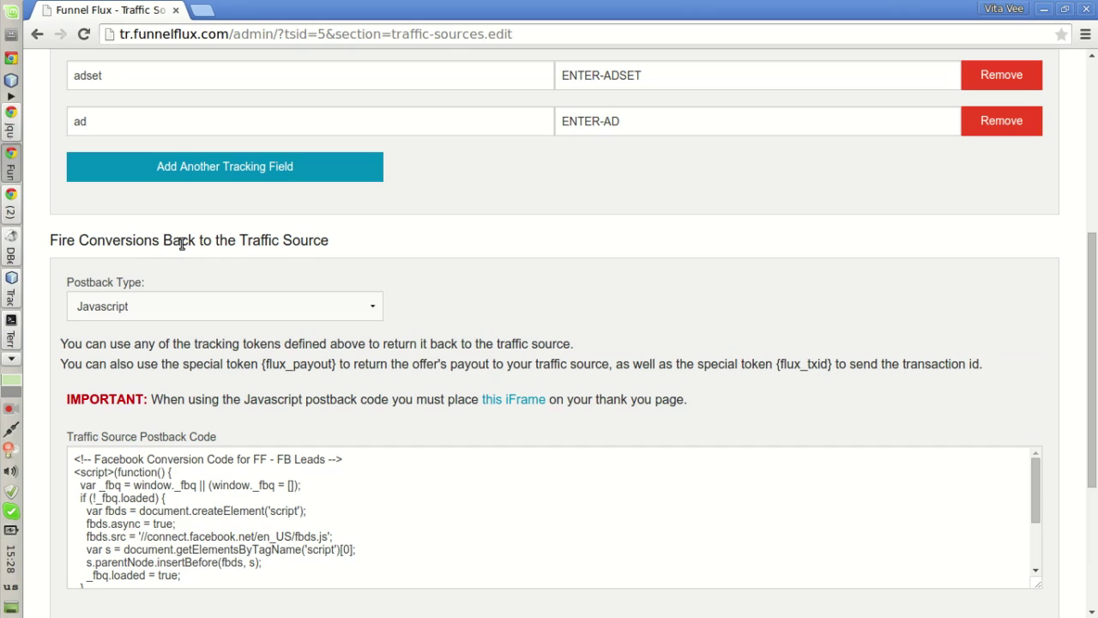
# Set the traffic source's postback type to Javascript
pyautogui.click(142, 306)
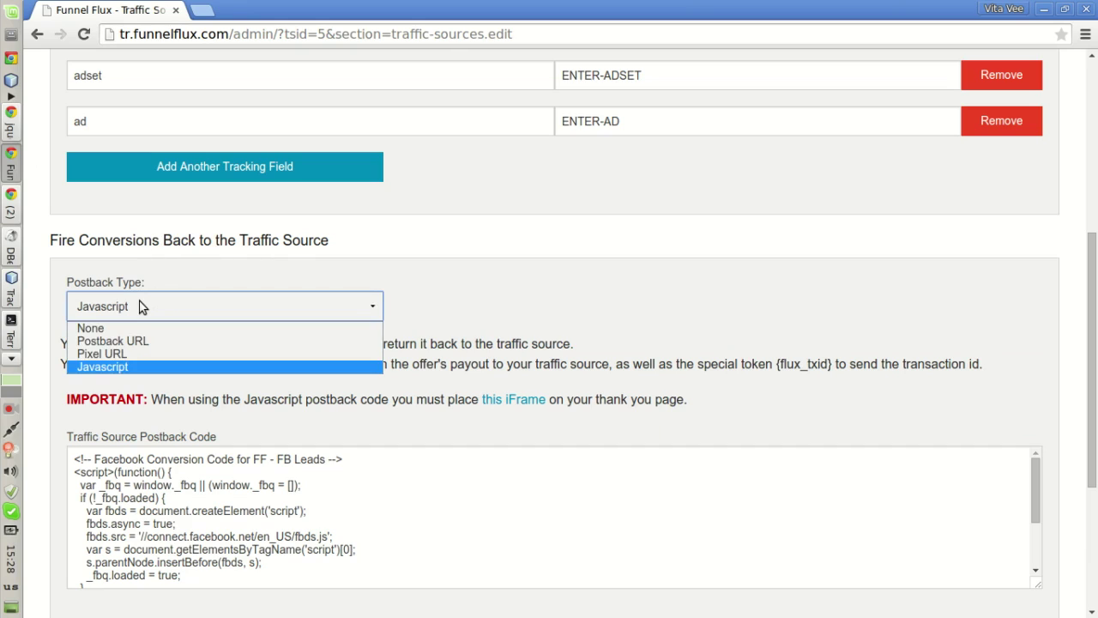
pyautogui.click(112, 341)
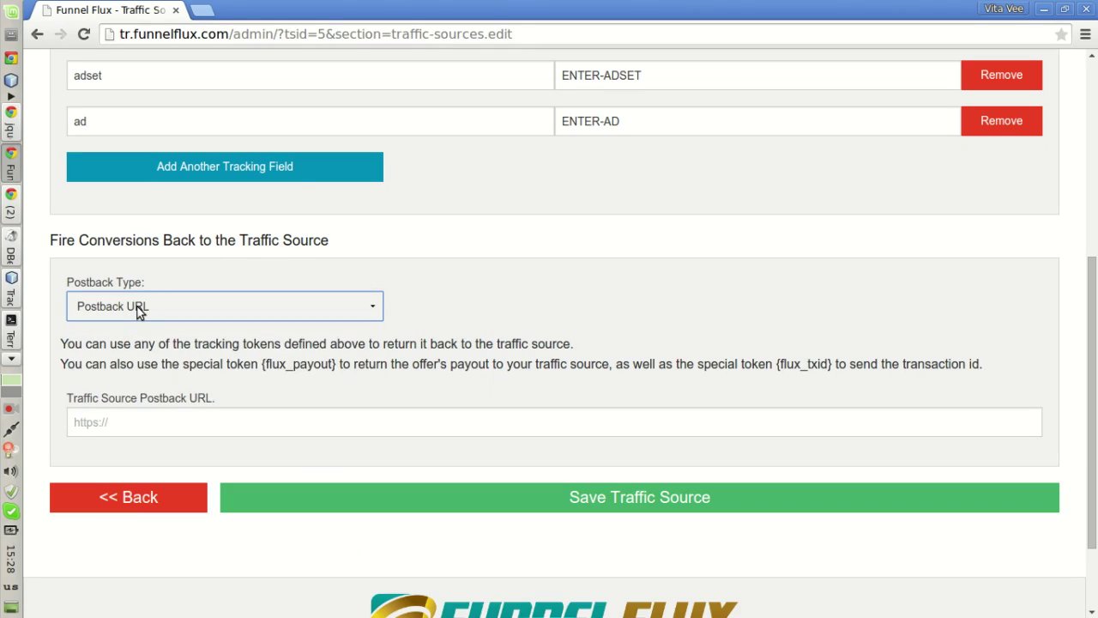
pyautogui.click(115, 307)
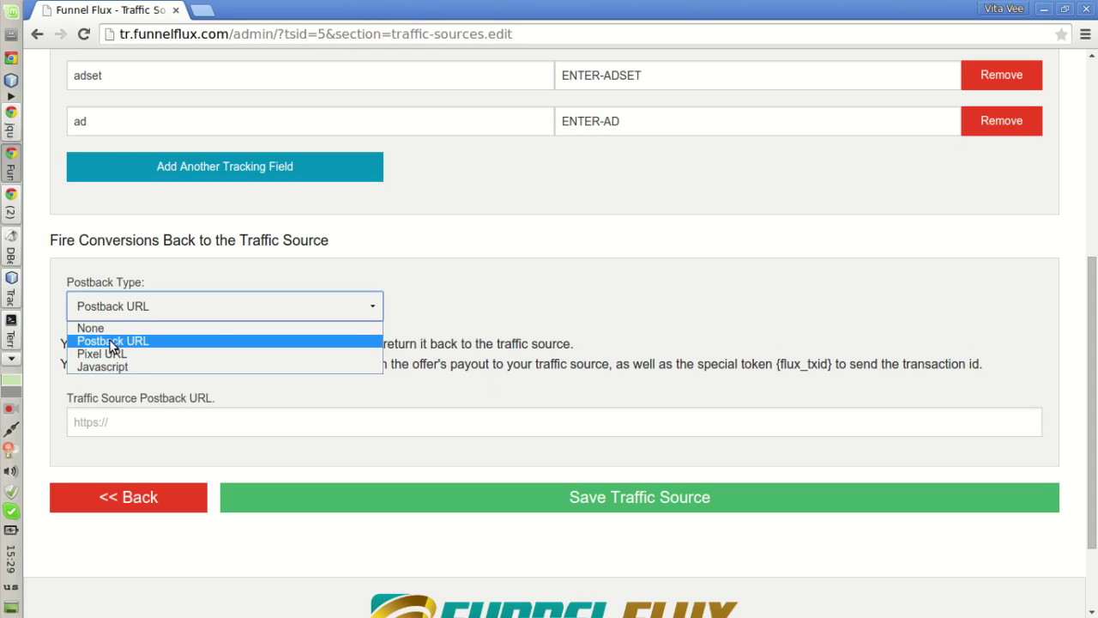
pyautogui.click(113, 342)
pyautogui.click(141, 309)
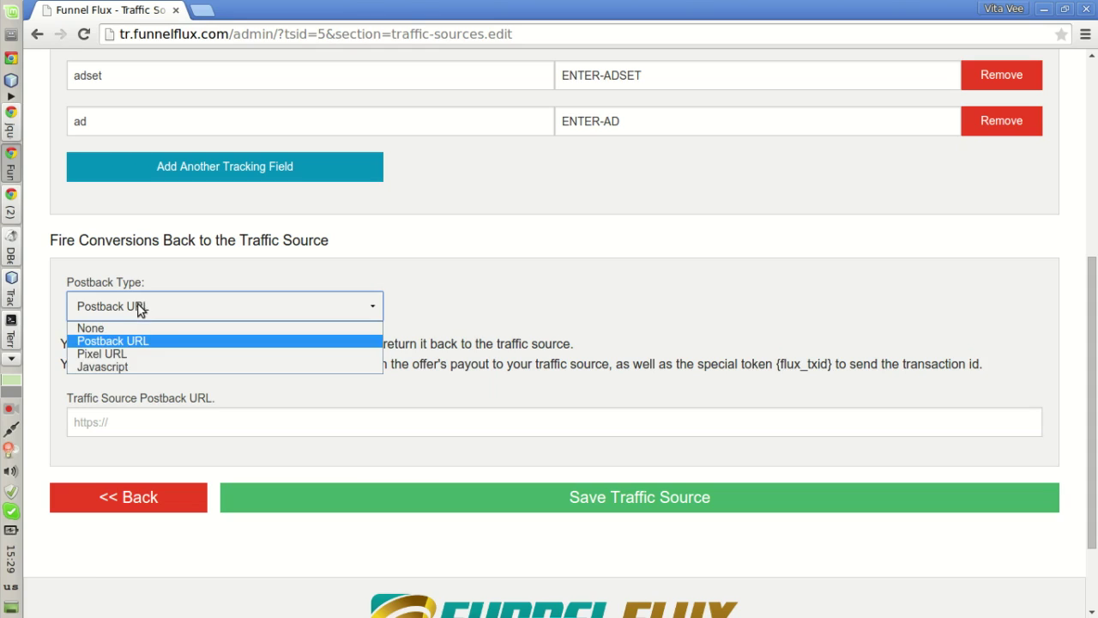
pyautogui.click(112, 367)
# Enlarge the postback code box and review the IMPORTANT note and thank-you page iFrame code
pyautogui.scroll(-5, 826, 258)
pyautogui.scroll(2, 850, 193)
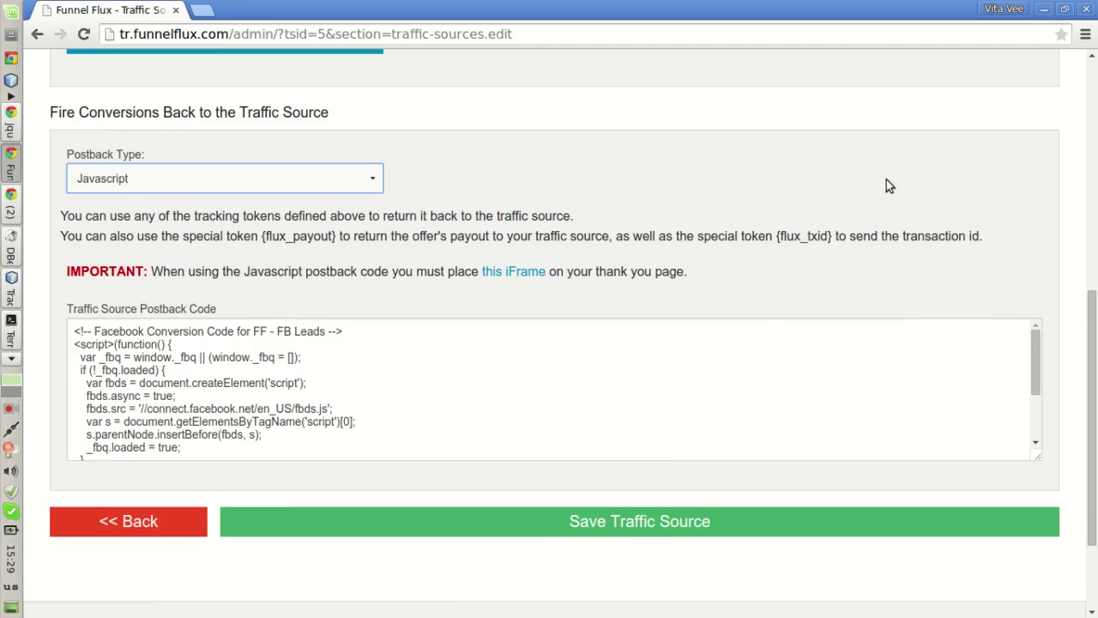
pyautogui.moveTo(1037, 456); pyautogui.dragTo(1026, 559)
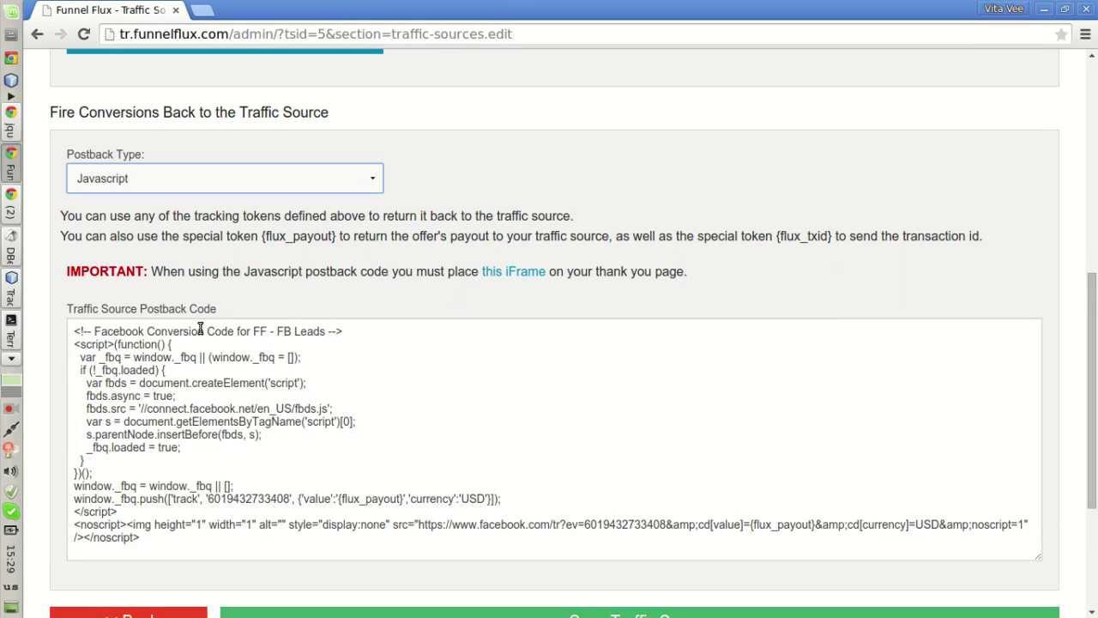
pyautogui.scroll(8, 253, 326)
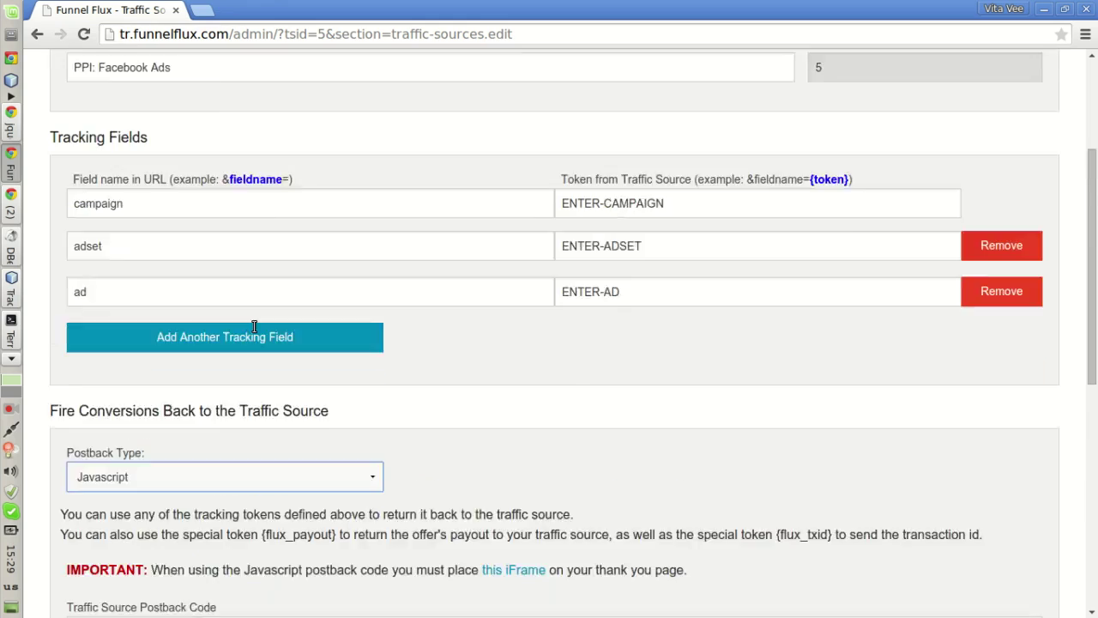
pyautogui.scroll(-3, 309, 197)
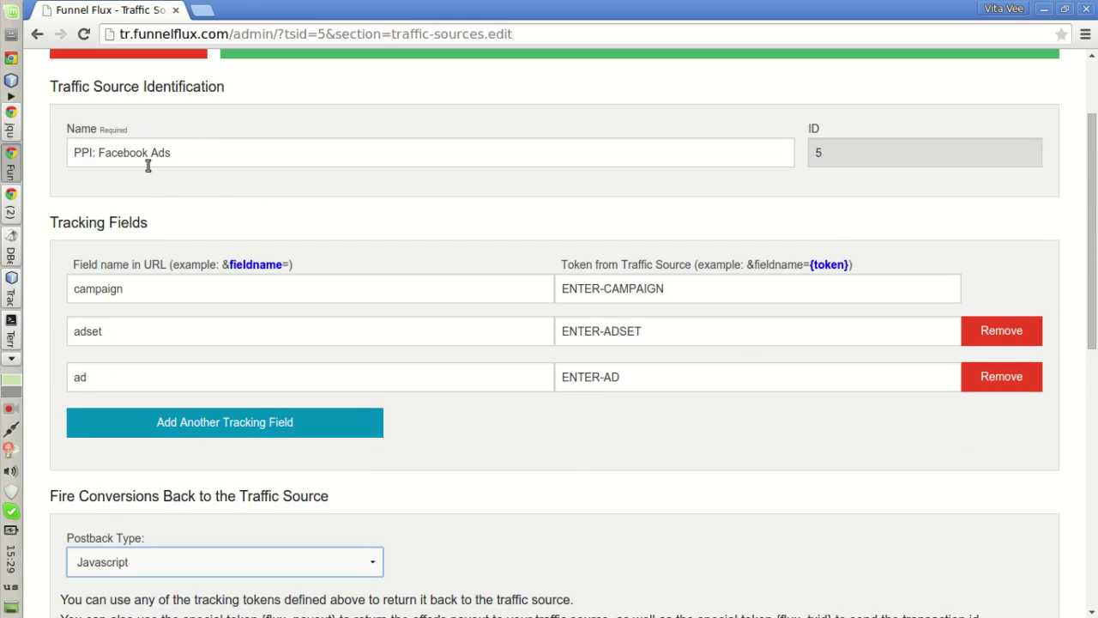
pyautogui.scroll(-10, 408, 158)
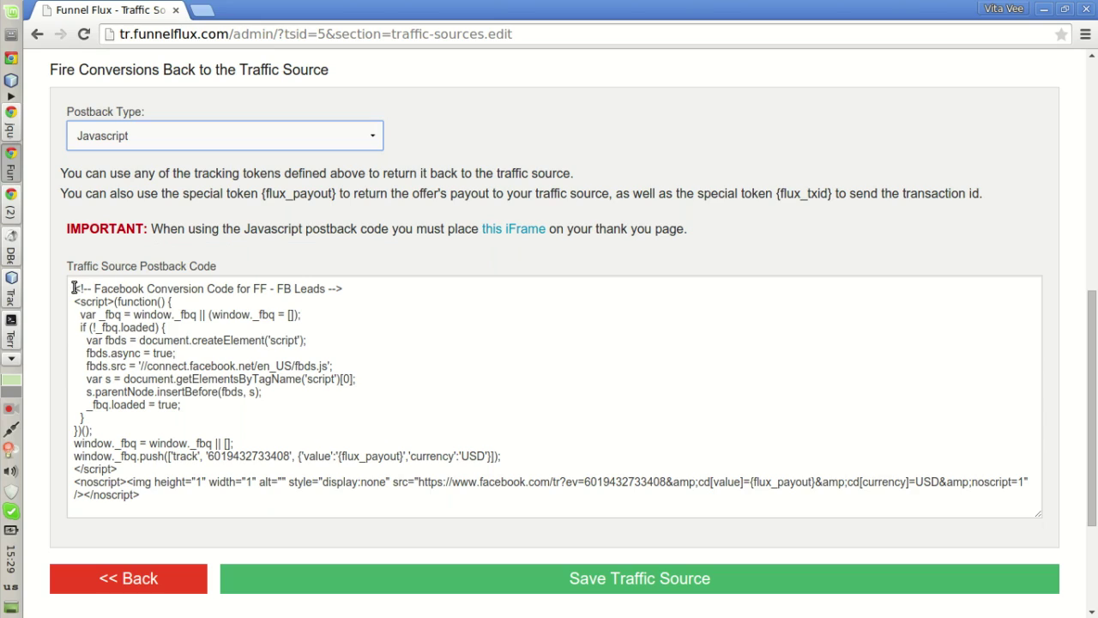
pyautogui.moveTo(75, 229); pyautogui.dragTo(328, 229)
pyautogui.click(328, 229)
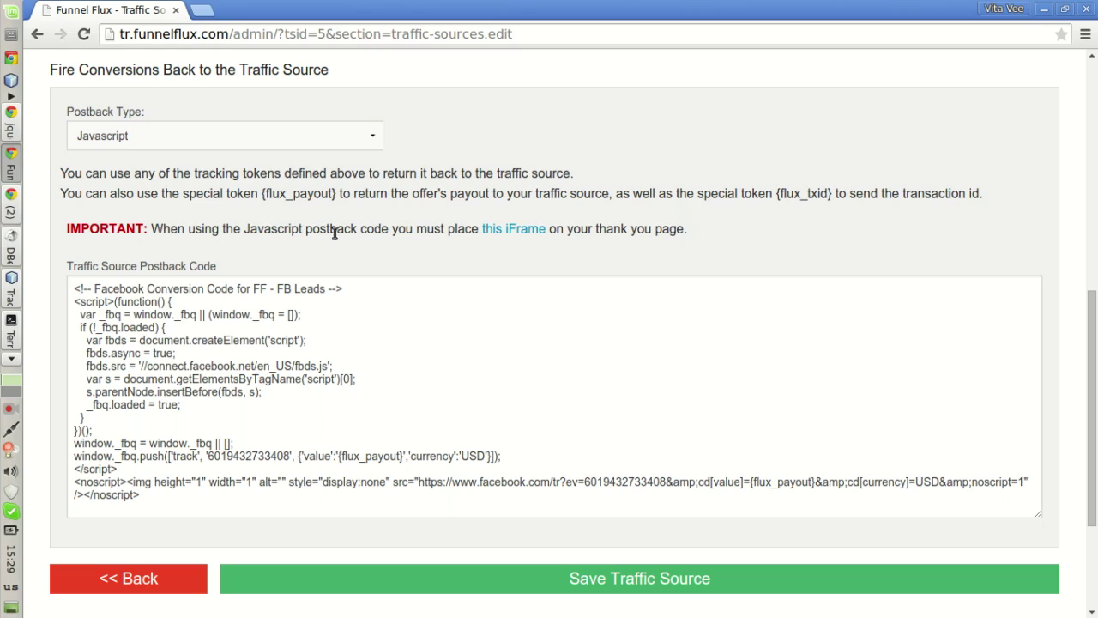
pyautogui.click(520, 233)
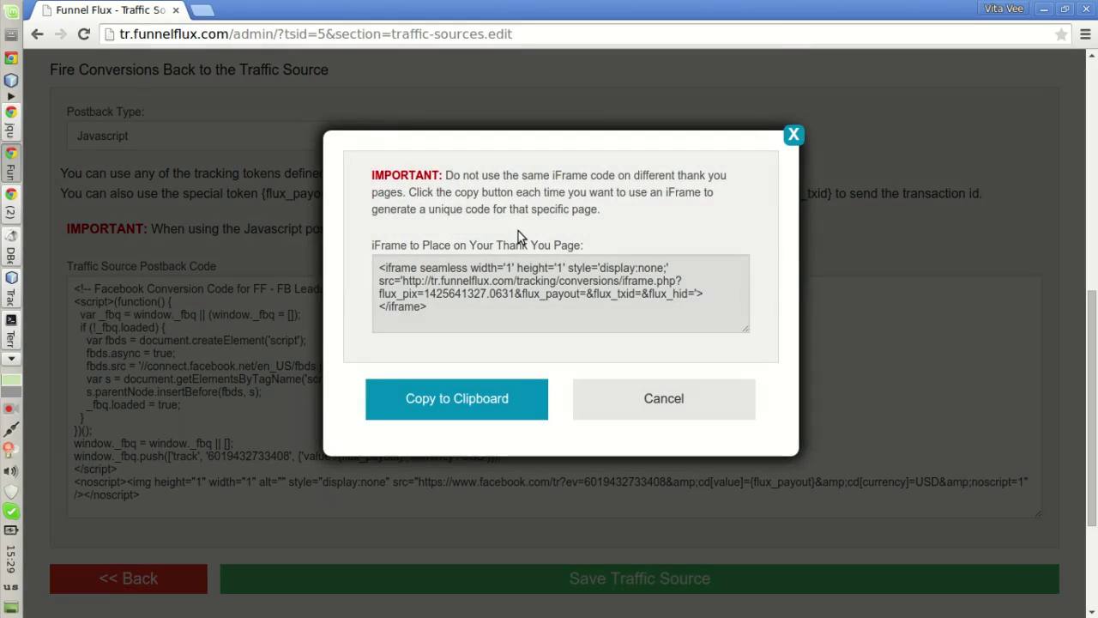
pyautogui.click(682, 403)
# Open the Funnel Flux Campaigns list in a new tab
pyautogui.scroll(7, 768, 343)
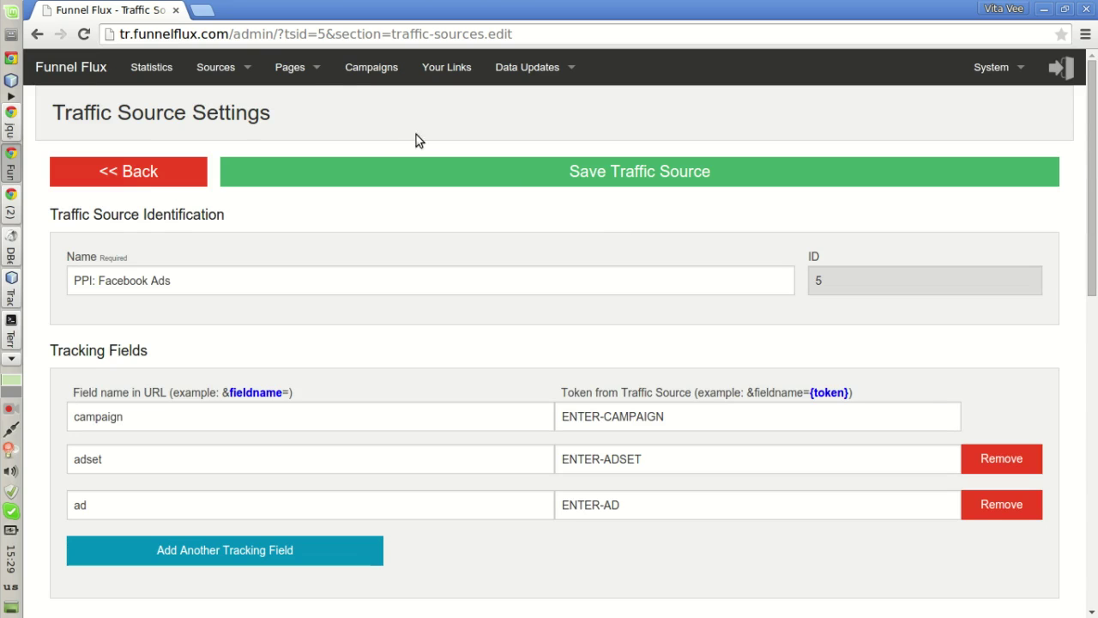
pyautogui.middleClick(370, 69)
pyautogui.click(273, 10)
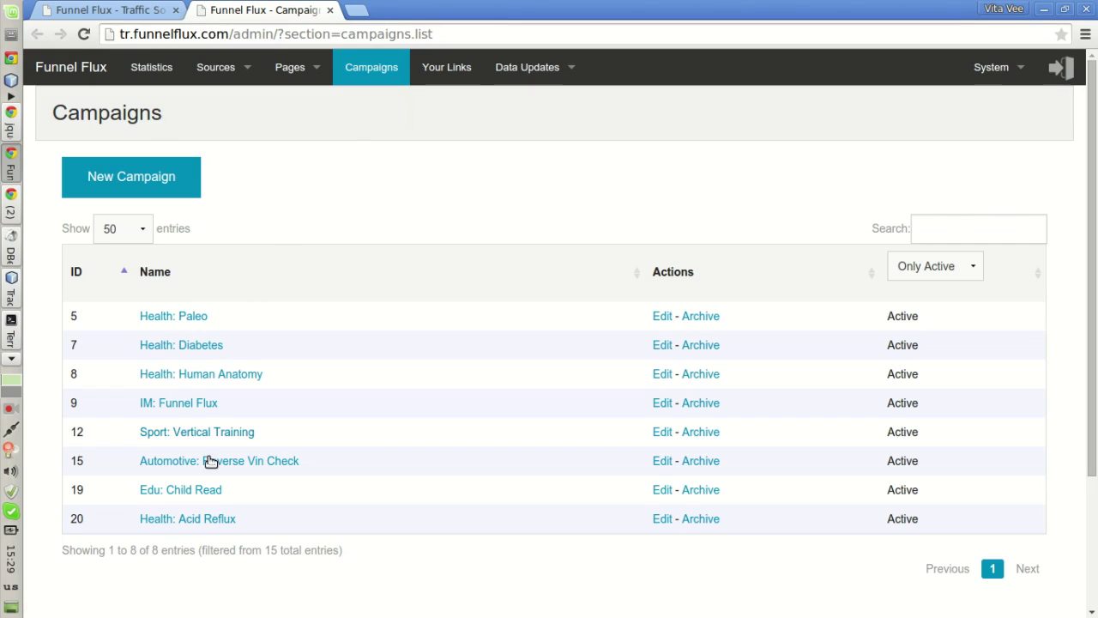
# Open the Edu: Child Read funnel and recheck the thank-you page iFrame code in the traffic source tab
pyautogui.click(197, 490)
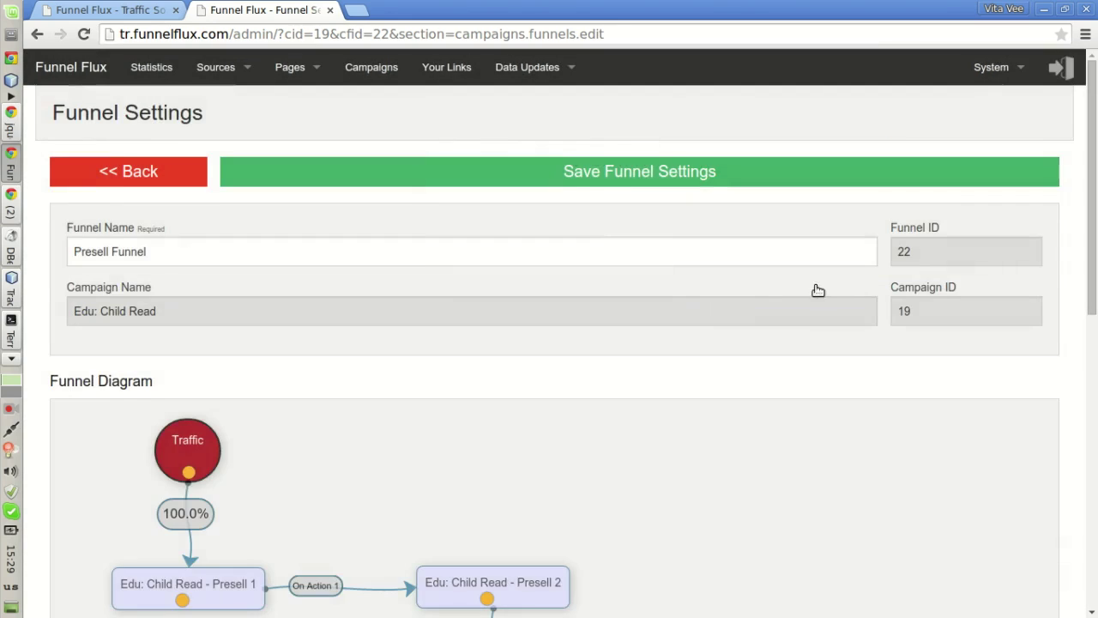
pyautogui.scroll(-6, 816, 291)
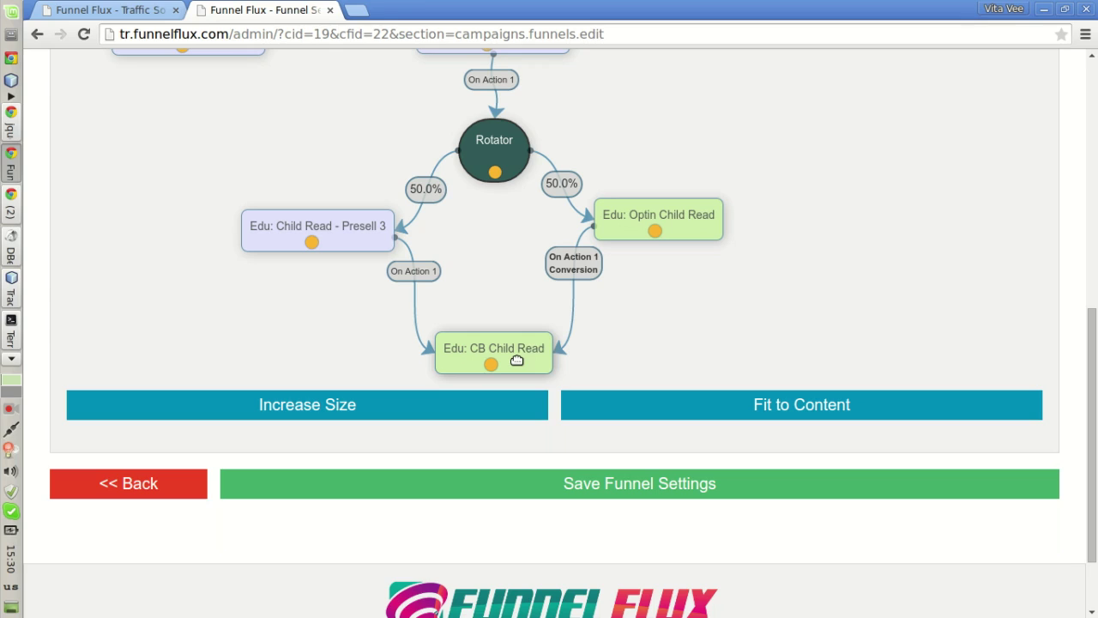
pyautogui.click(115, 10)
pyautogui.moveTo(331, 89)
pyautogui.scroll(-5, 405, 312)
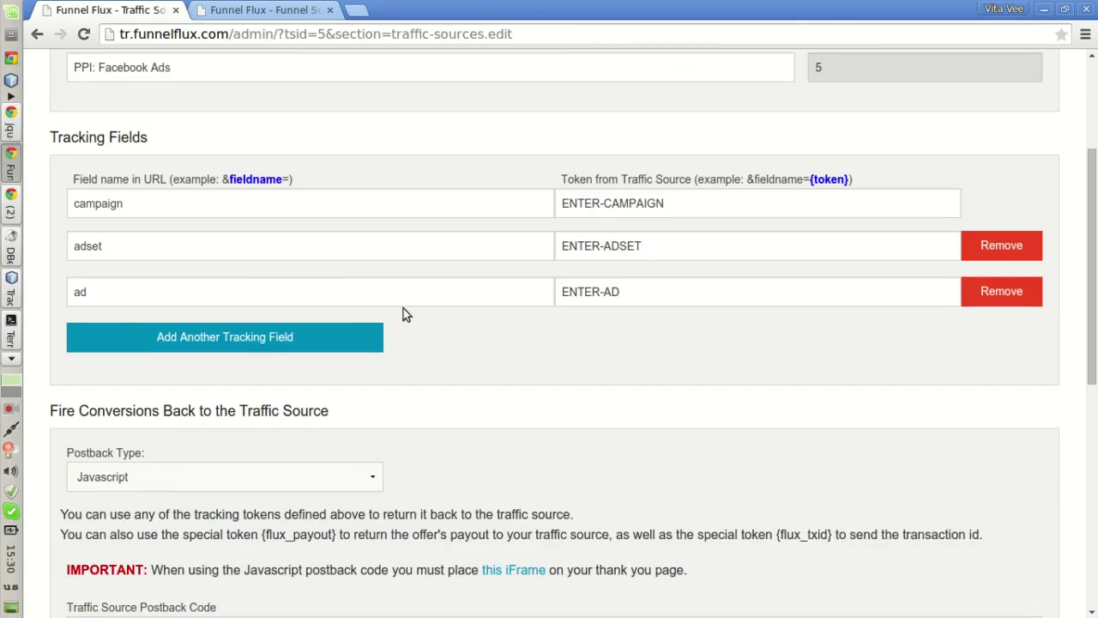
pyautogui.click(512, 403)
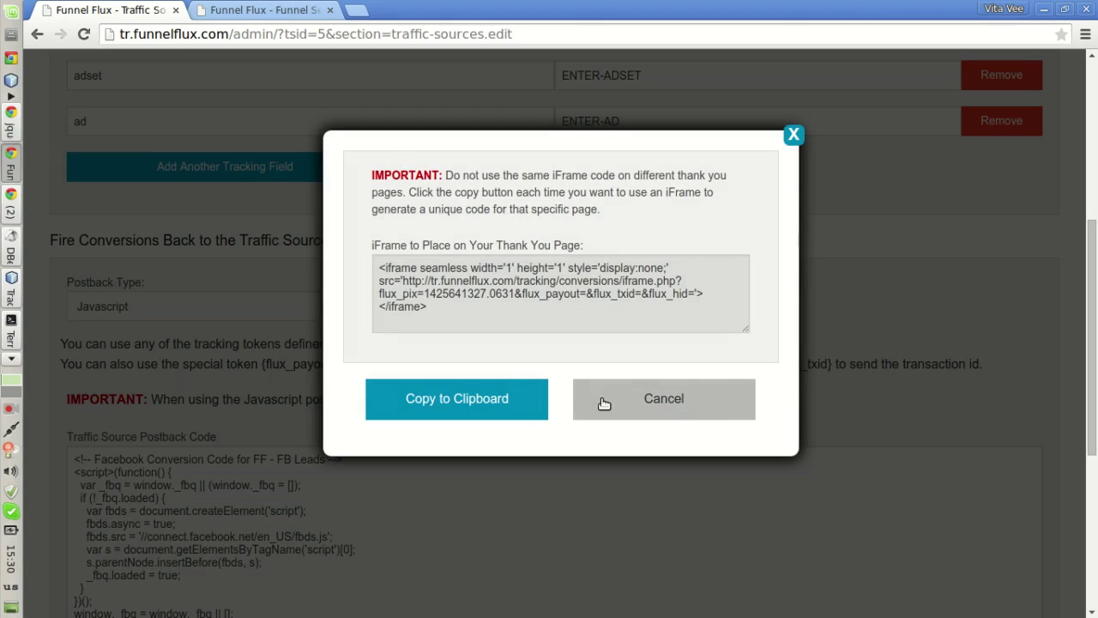
pyautogui.click(703, 403)
pyautogui.click(261, 10)
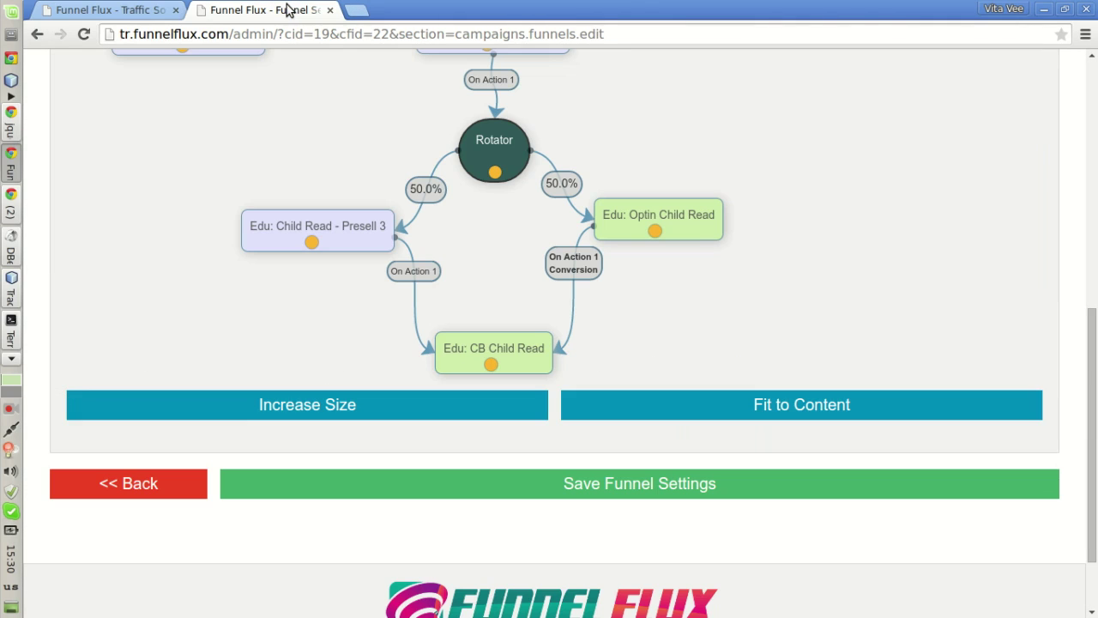
# Increase the funnel canvas size and drag the Edu: CB Child Read node lower
pyautogui.click(456, 405)
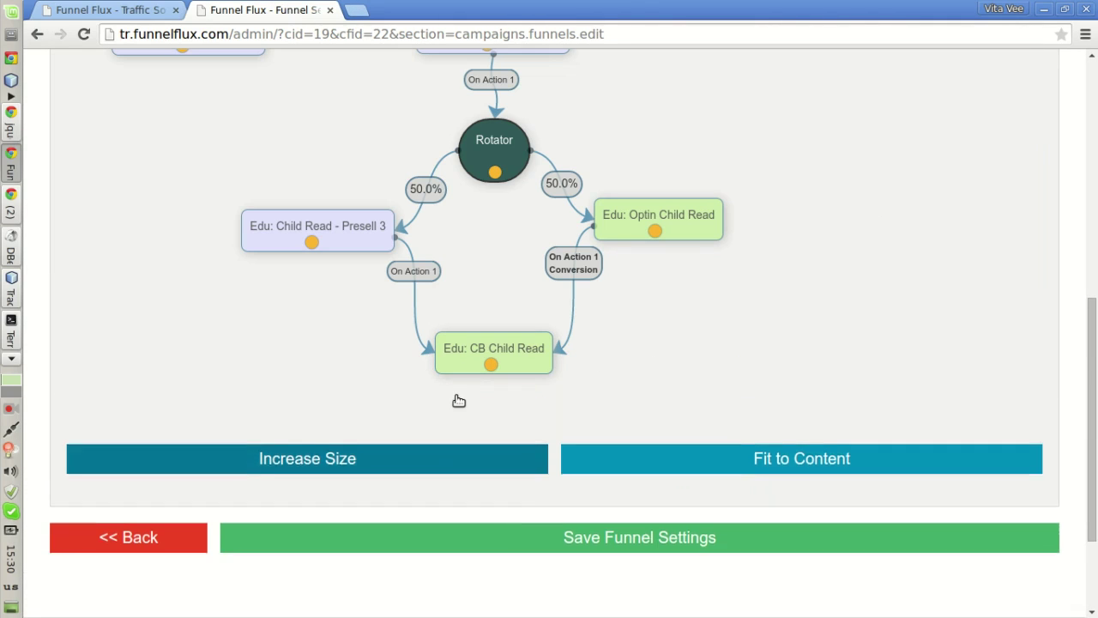
pyautogui.scroll(-2, 541, 262)
pyautogui.moveTo(520, 230); pyautogui.dragTo(518, 345)
pyautogui.scroll(3, 661, 307)
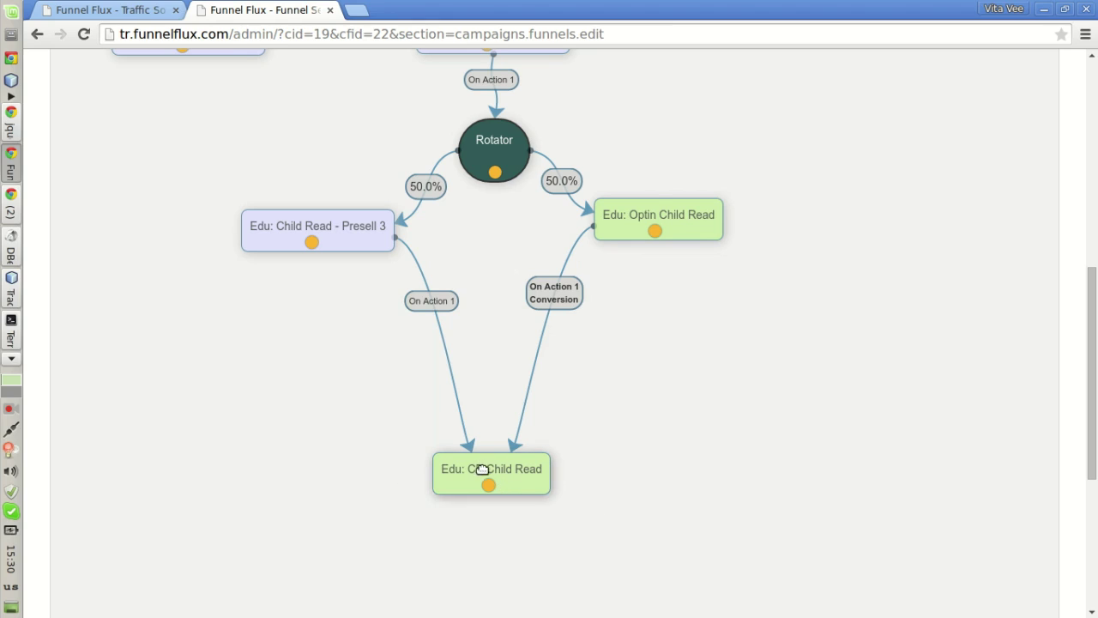
# Delete the opt-in's conversion connection to the offer and add a JavaScript code node
pyautogui.rightClick(560, 292)
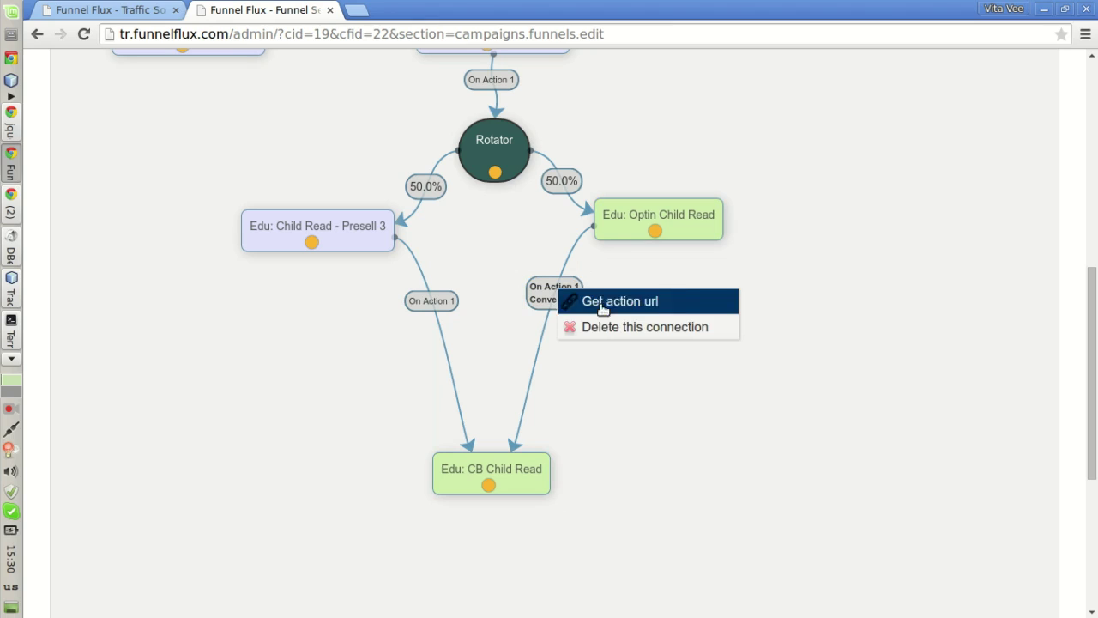
pyautogui.click(642, 328)
pyautogui.rightClick(554, 302)
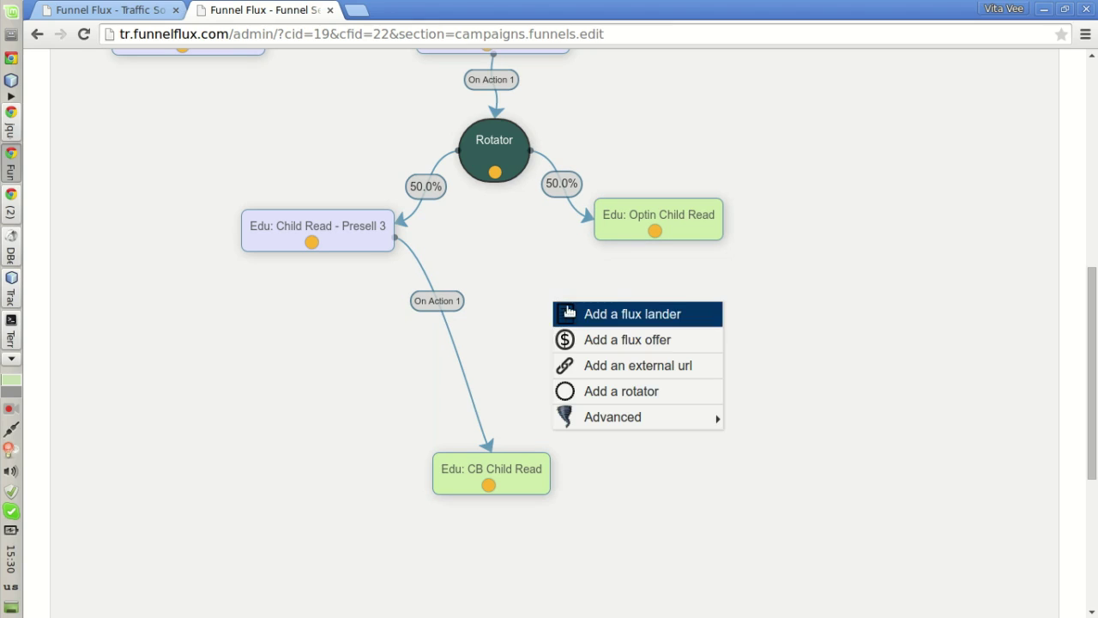
pyautogui.moveTo(597, 422)
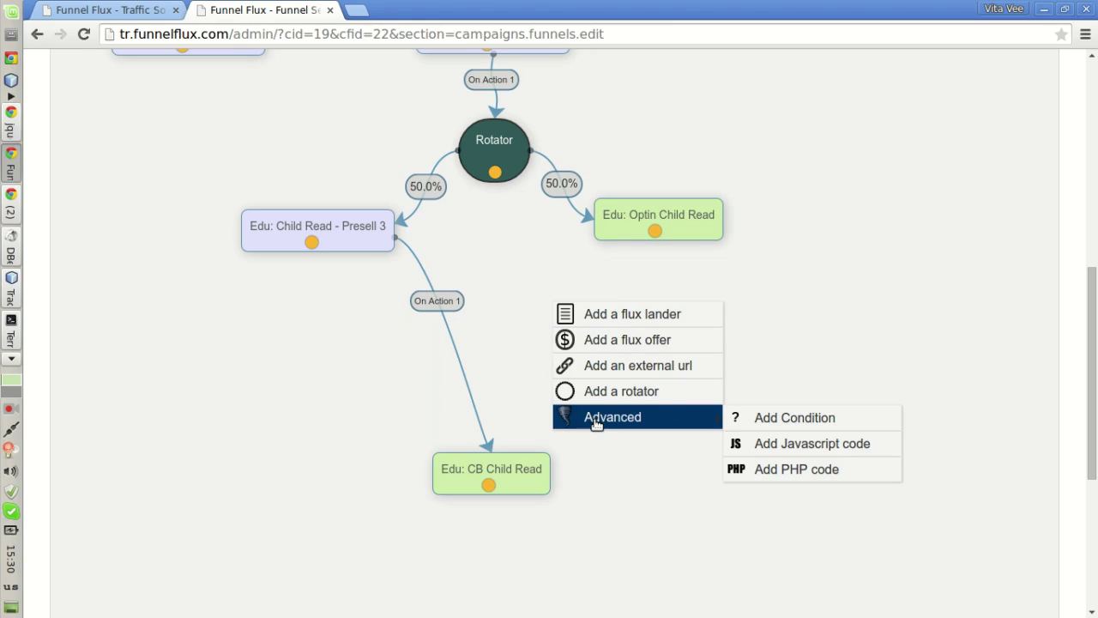
pyautogui.click(815, 444)
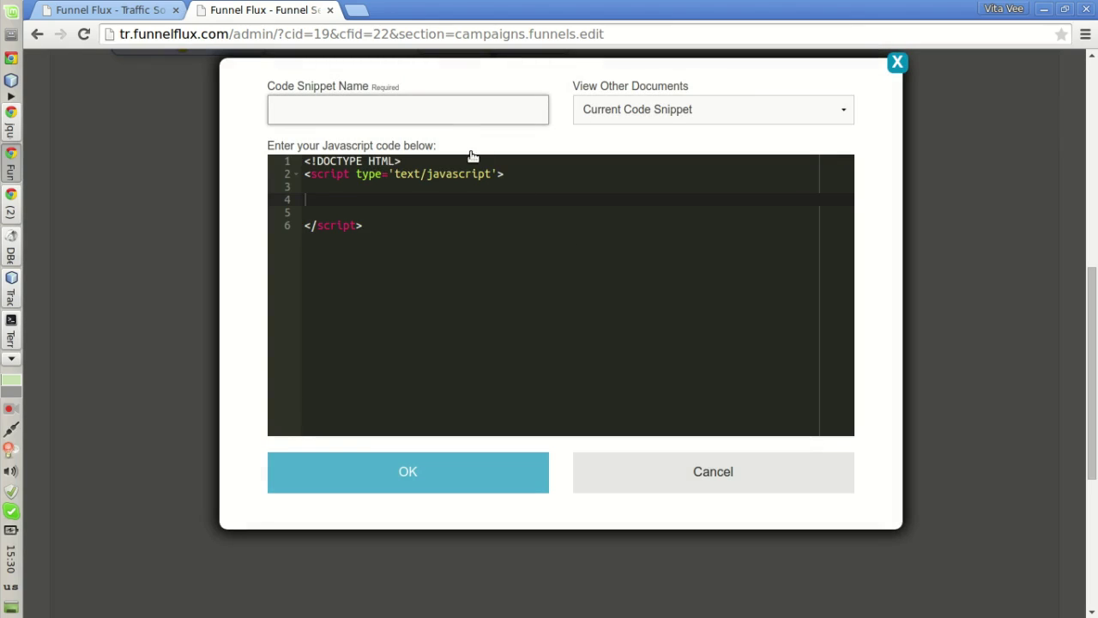
# Name the snippet FB Leads, replace its starter code with the pasted Facebook conversion code, and confirm
pyautogui.click(358, 115)
pyautogui.write('FB Leads')
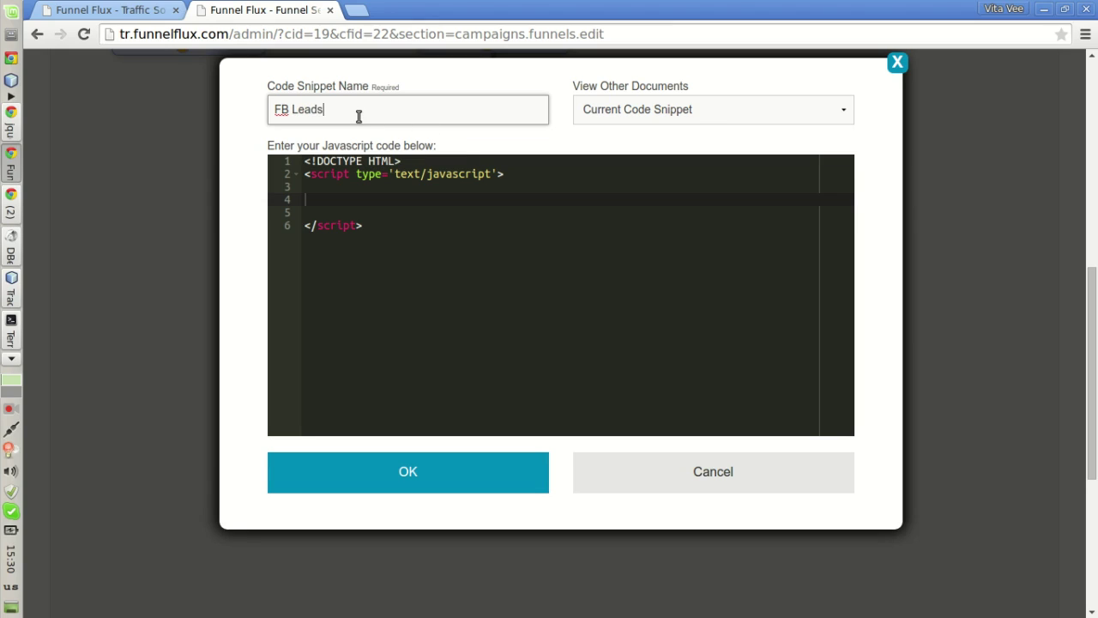
pyautogui.click(421, 238)
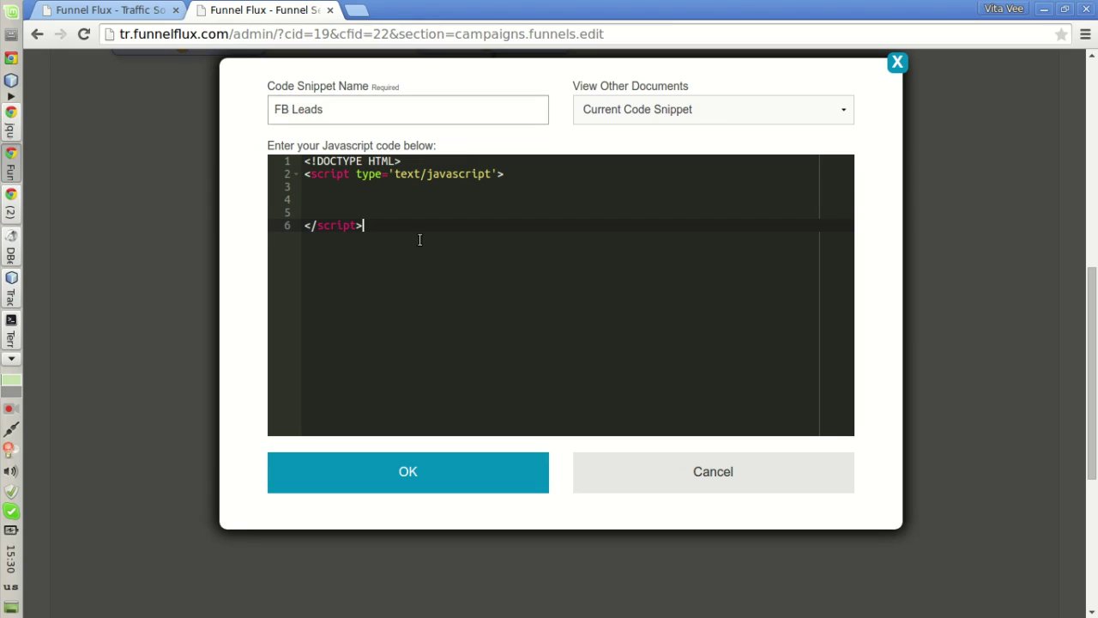
pyautogui.hotkey('ctrl', 'a')
pyautogui.press('BackSpace')
pyautogui.rightClick(428, 238)
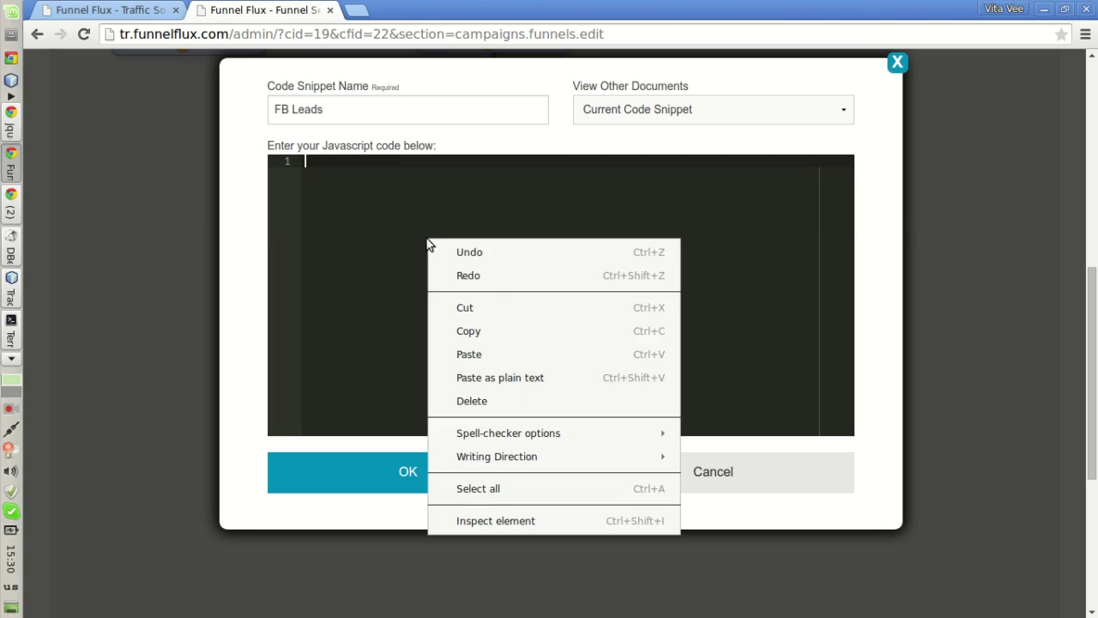
pyautogui.click(492, 353)
pyautogui.hotkey('ctrl', 'Home')
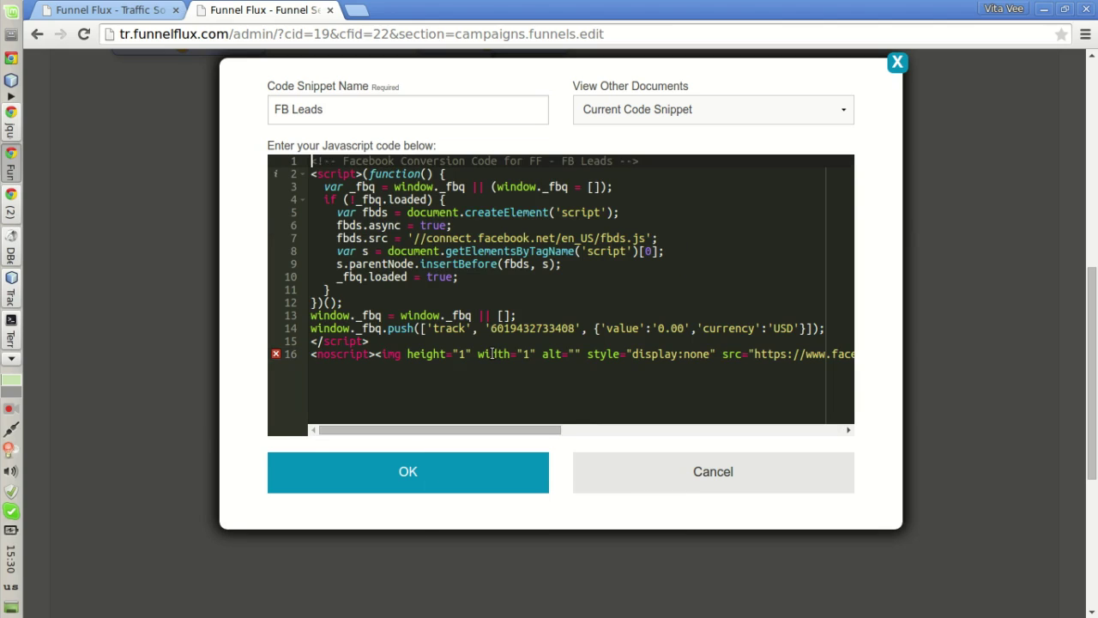
pyautogui.click(396, 467)
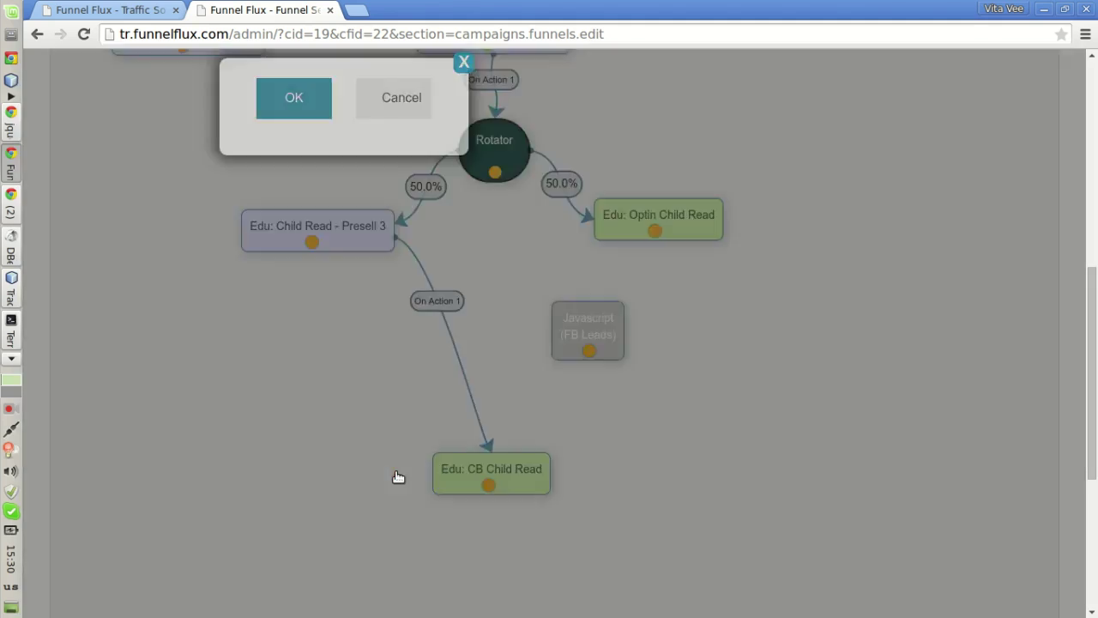
# Wire Edu: Optin Child Read into FB Leads and FB Leads on to Edu: CB Child Read, tidying node positions
pyautogui.moveTo(583, 320); pyautogui.dragTo(645, 324)
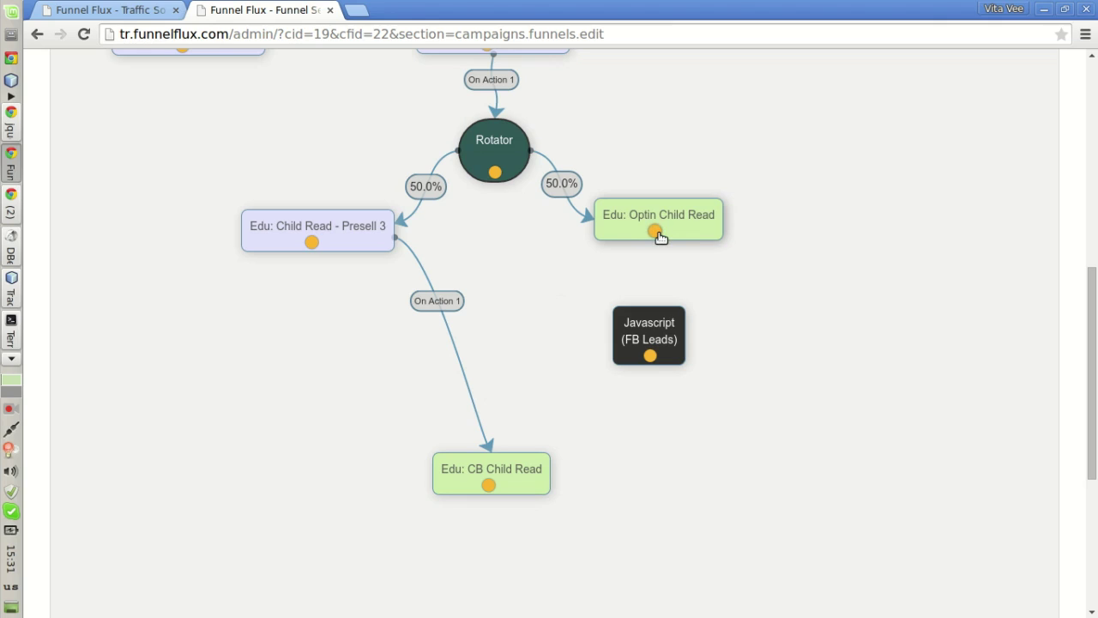
pyautogui.moveTo(656, 232); pyautogui.dragTo(665, 375)
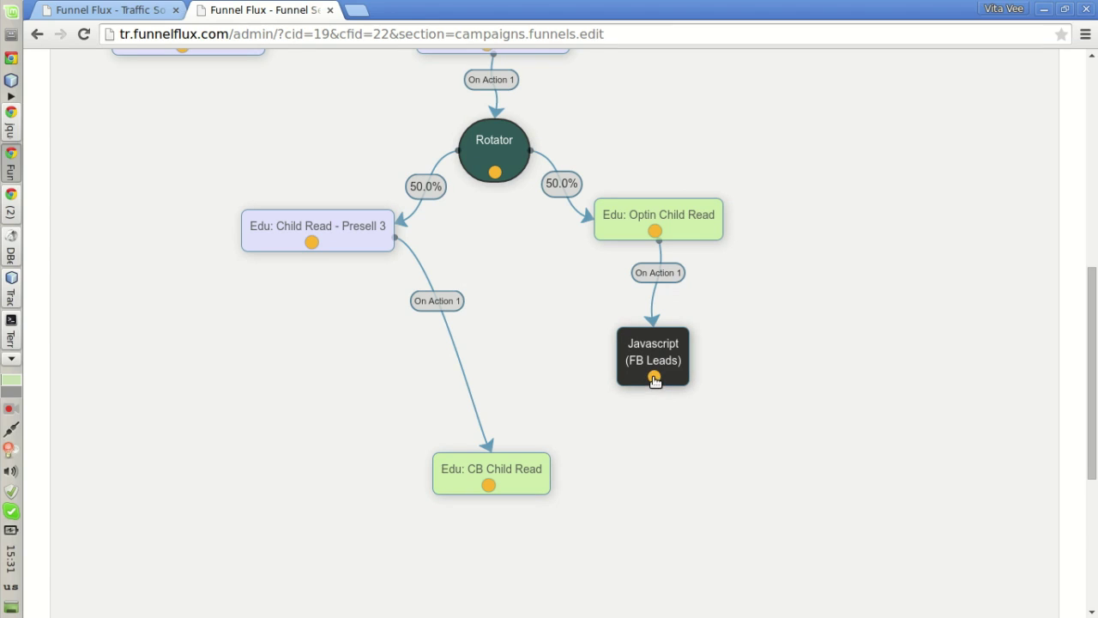
pyautogui.moveTo(654, 378); pyautogui.dragTo(507, 467)
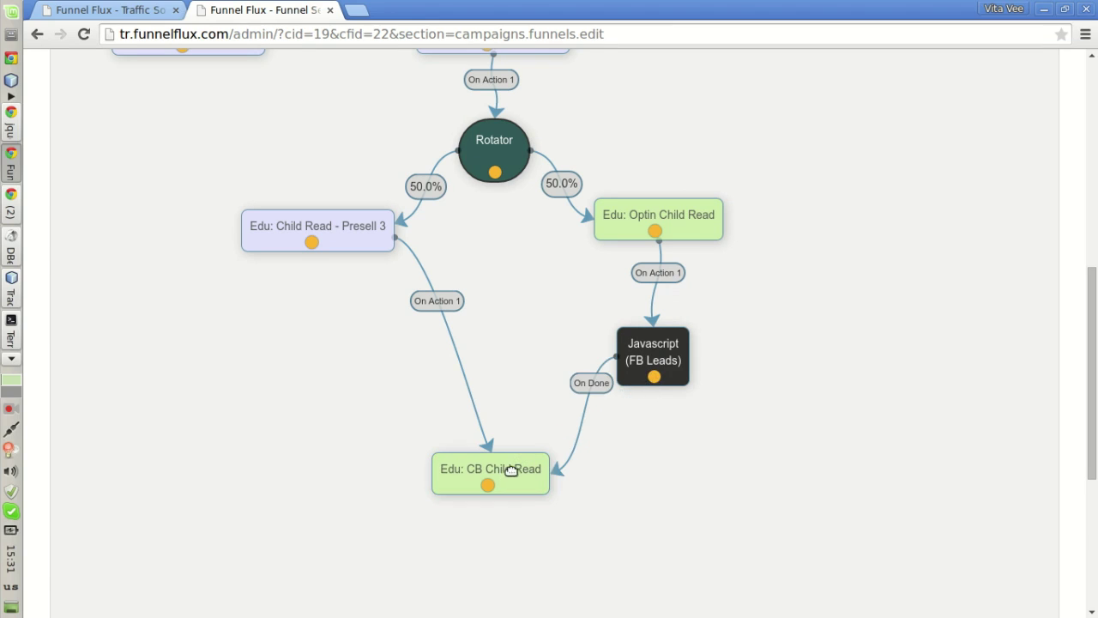
pyautogui.moveTo(628, 368); pyautogui.dragTo(657, 453)
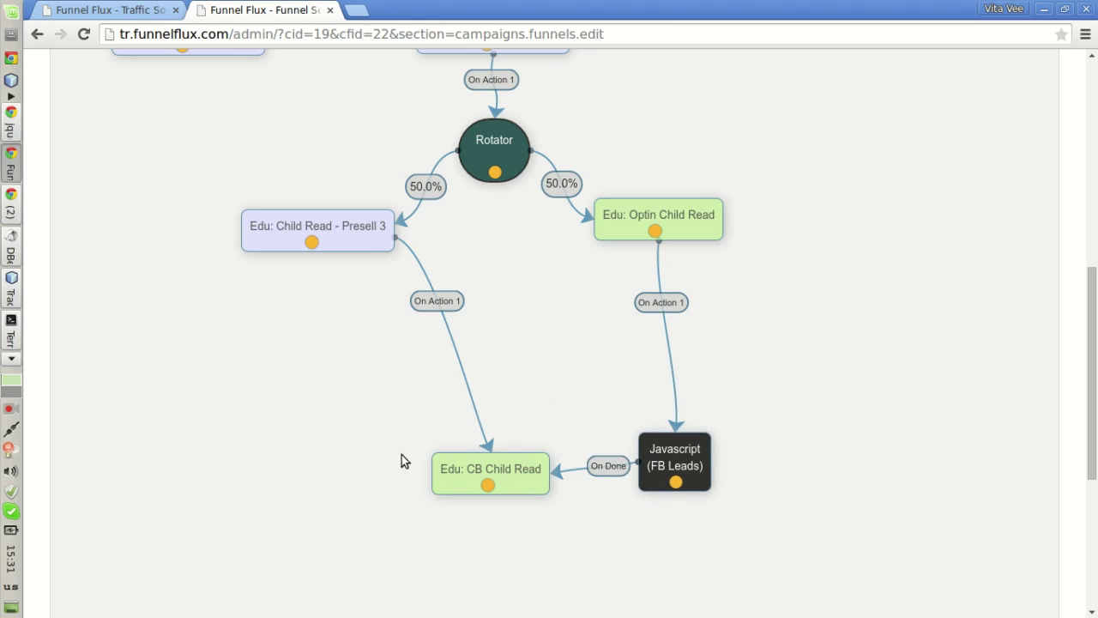
pyautogui.moveTo(466, 466); pyautogui.dragTo(450, 468)
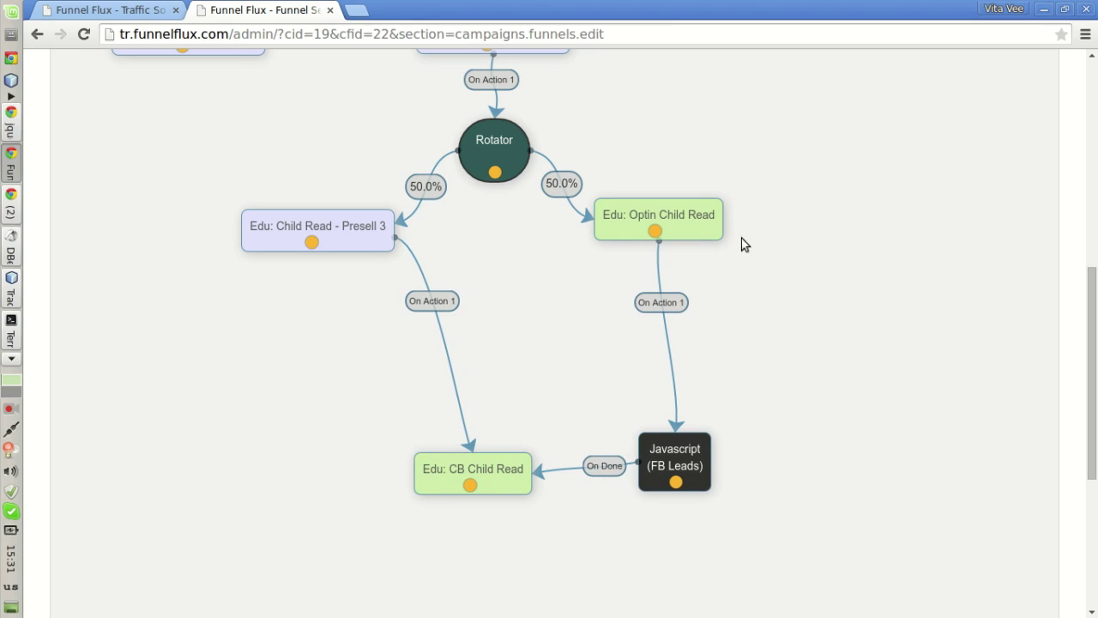
pyautogui.scroll(-1, 847, 218)
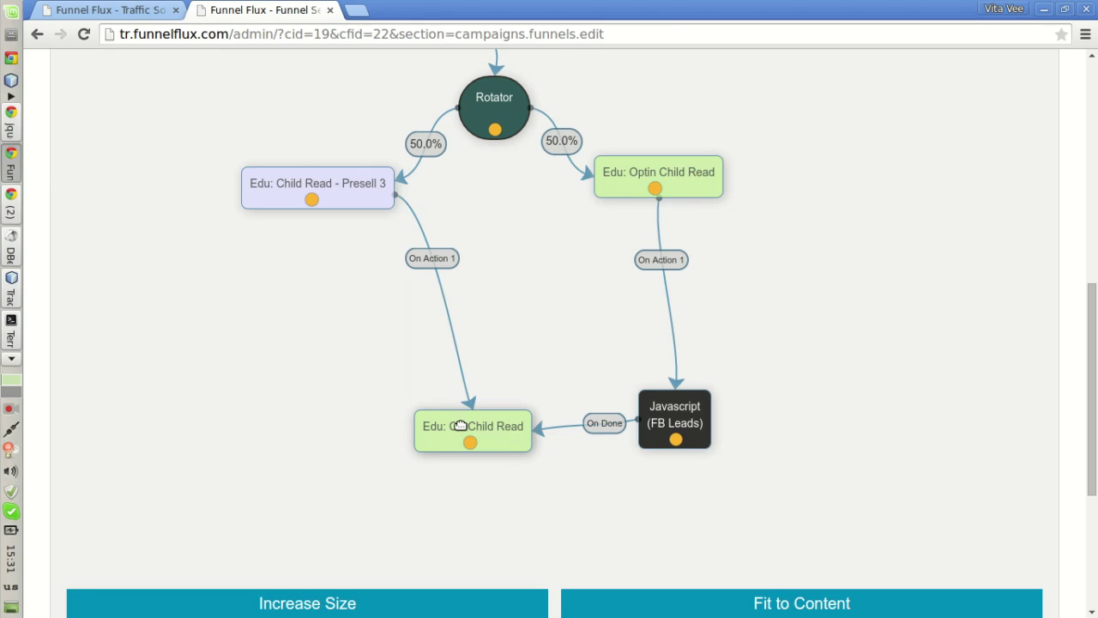
# Reopen the FB Leads node to check its code unchanged, then save the Presell Funnel settings
pyautogui.doubleClick(678, 410)
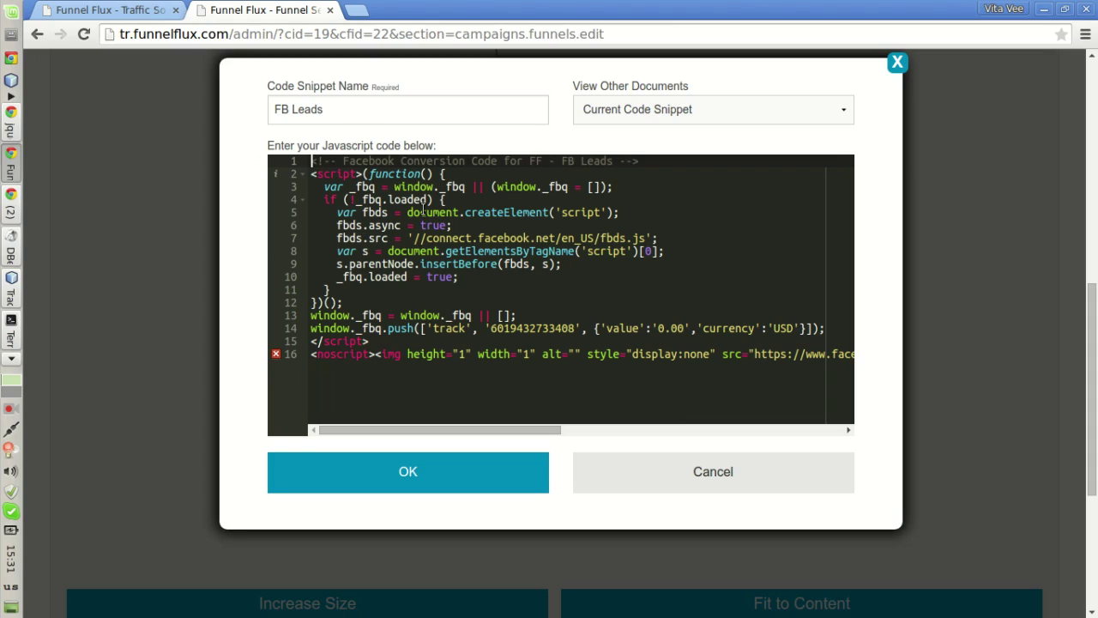
pyautogui.click(712, 474)
pyautogui.scroll(-3, 812, 437)
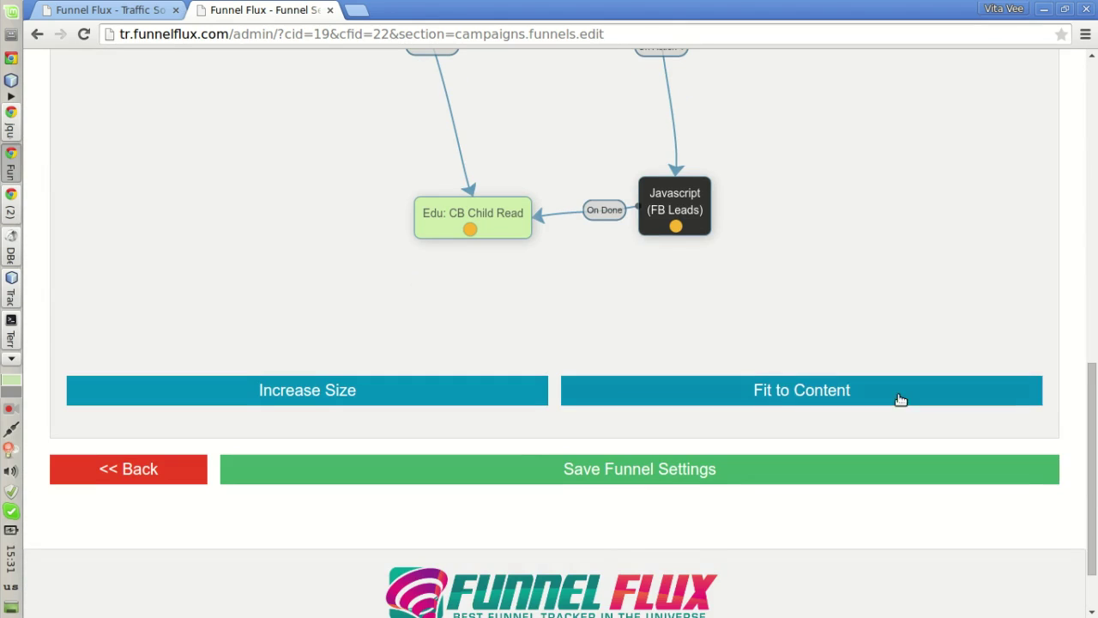
pyautogui.click(631, 469)
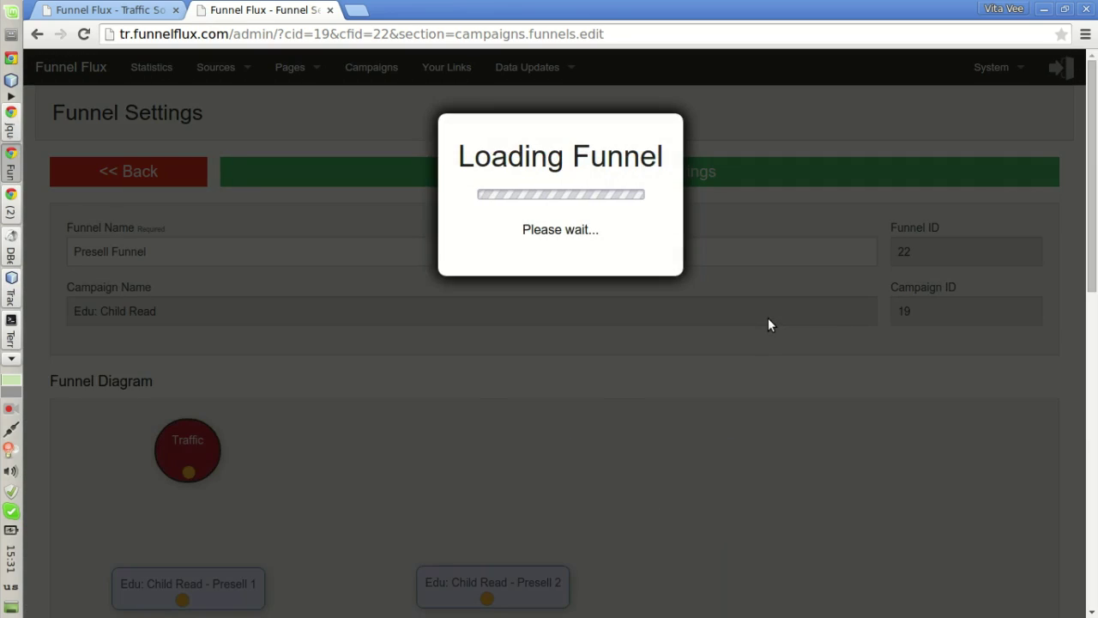
# Scroll through the saved Presell Funnel diagram, opening and dismissing the canvas add-node menu
pyautogui.scroll(-5, 769, 309)
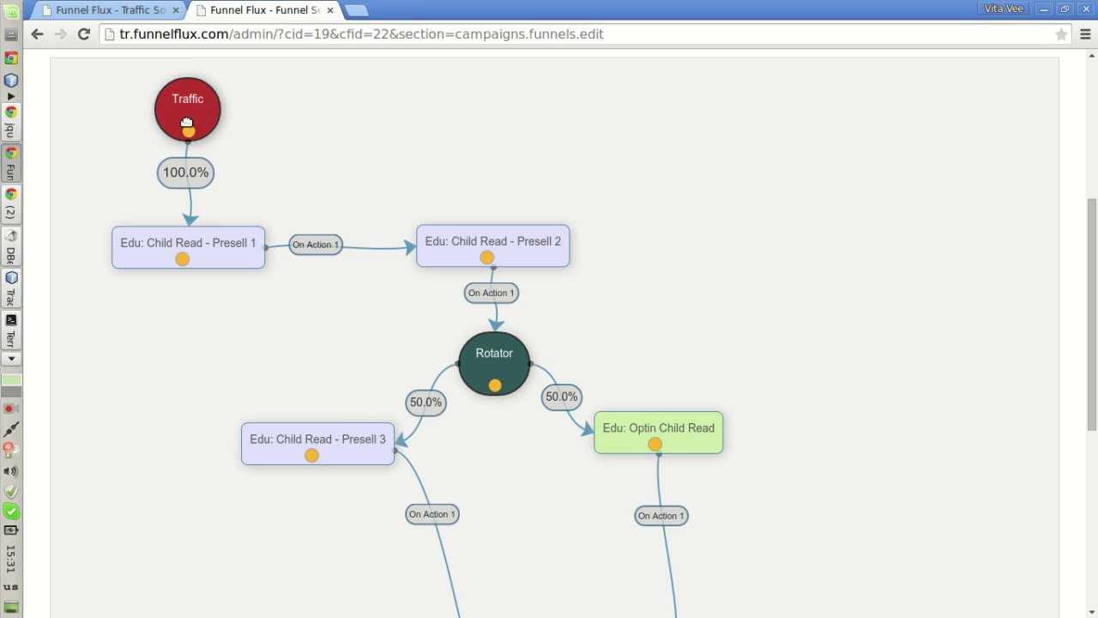
pyautogui.scroll(-4, 853, 167)
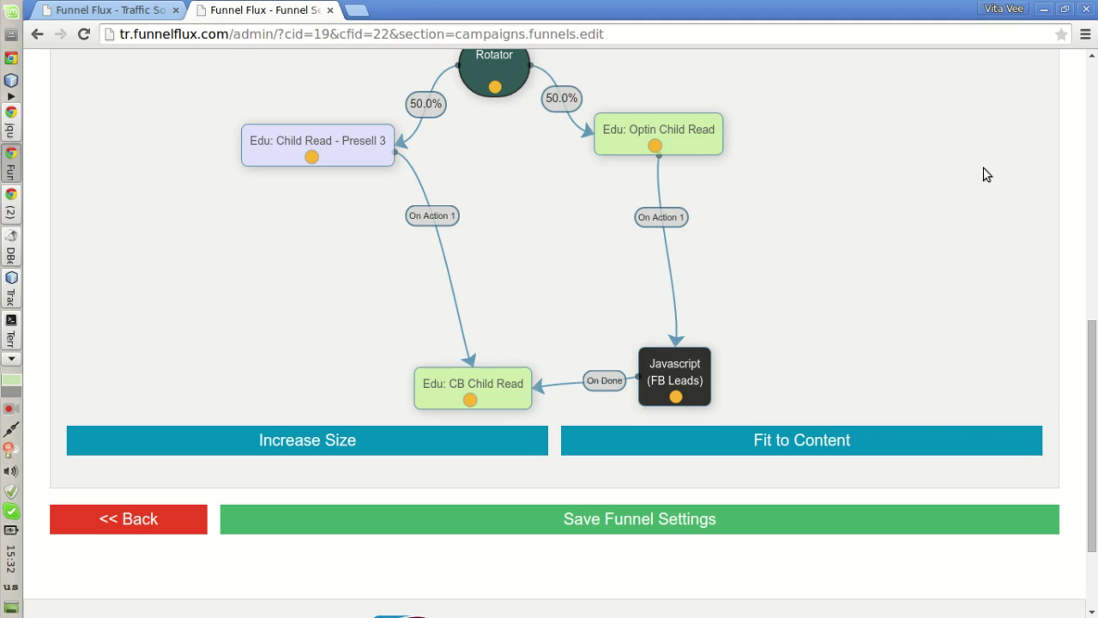
pyautogui.rightClick(799, 292)
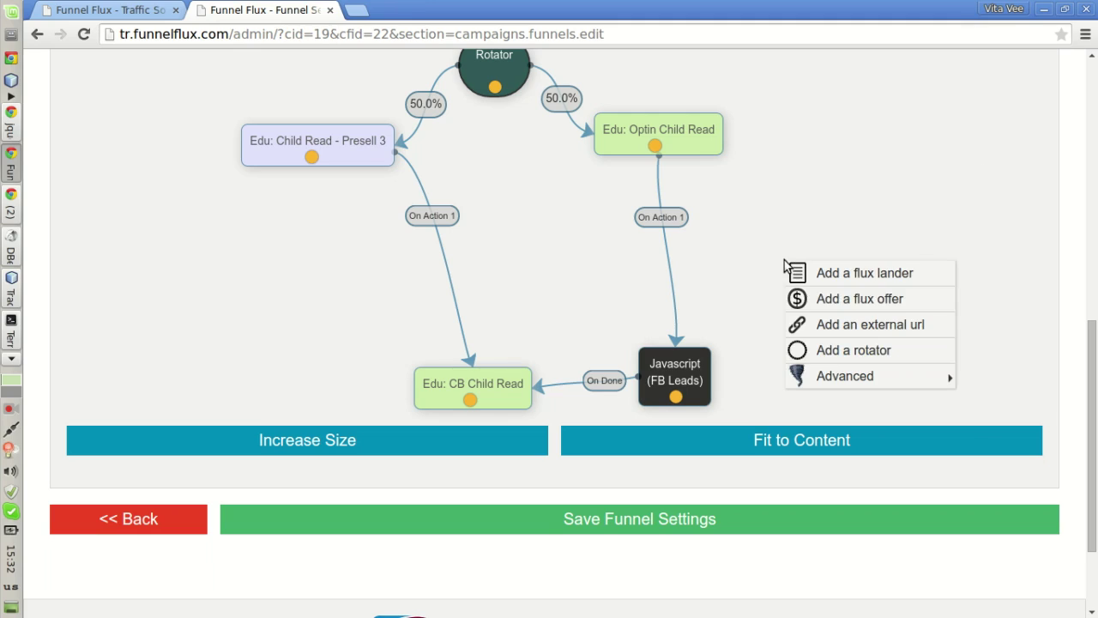
pyautogui.moveTo(821, 378)
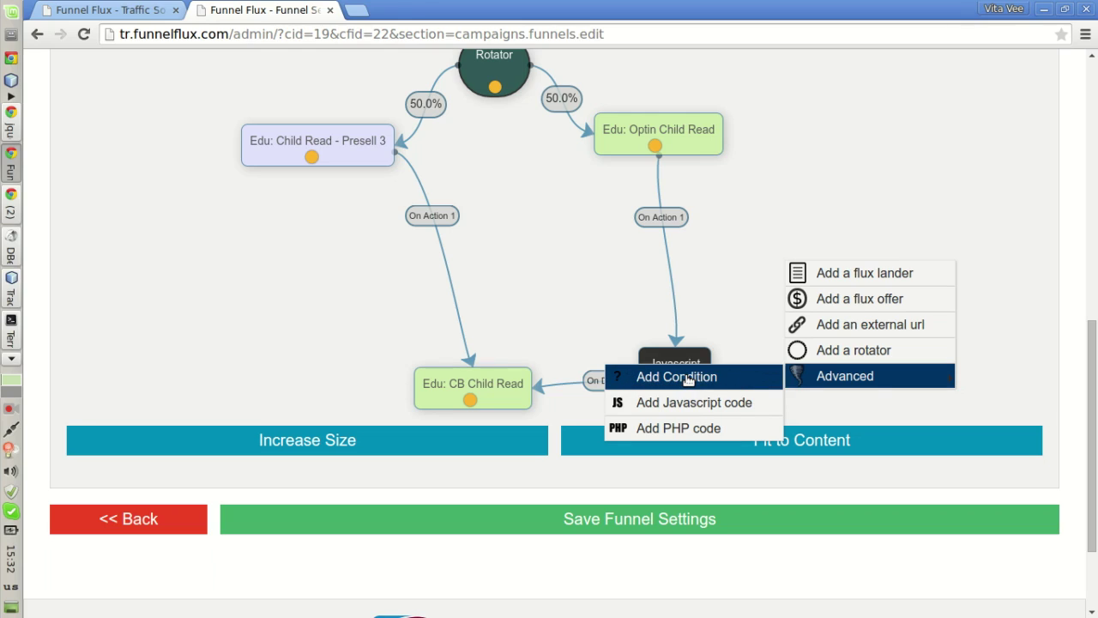
pyautogui.click(744, 262)
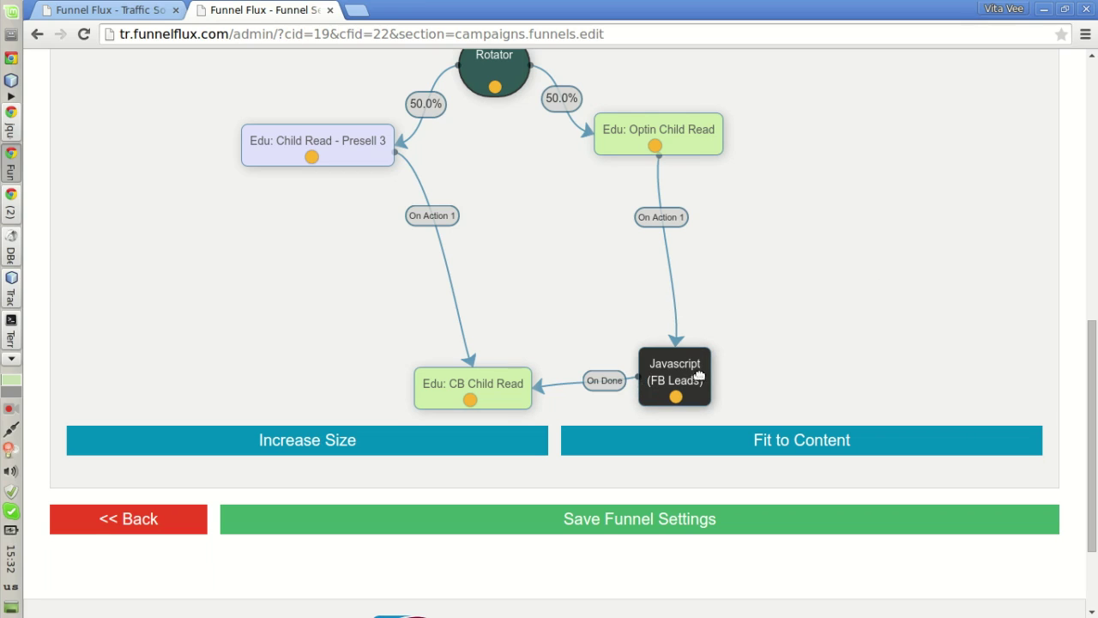
pyautogui.scroll(5, 769, 374)
pyautogui.scroll(2, 769, 375)
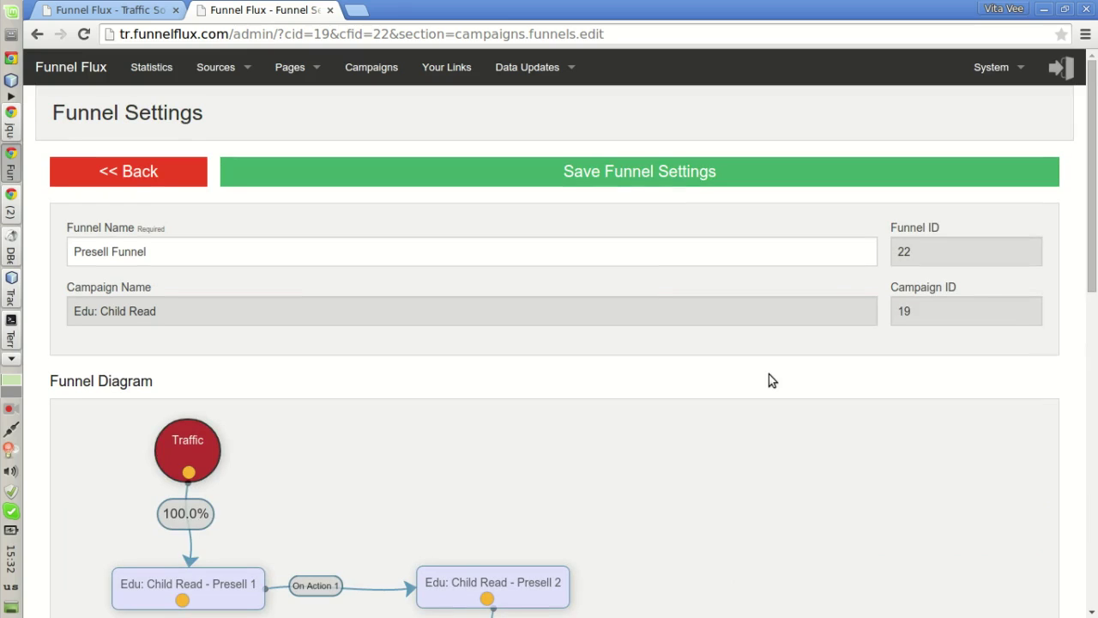
pyautogui.click(10, 204)
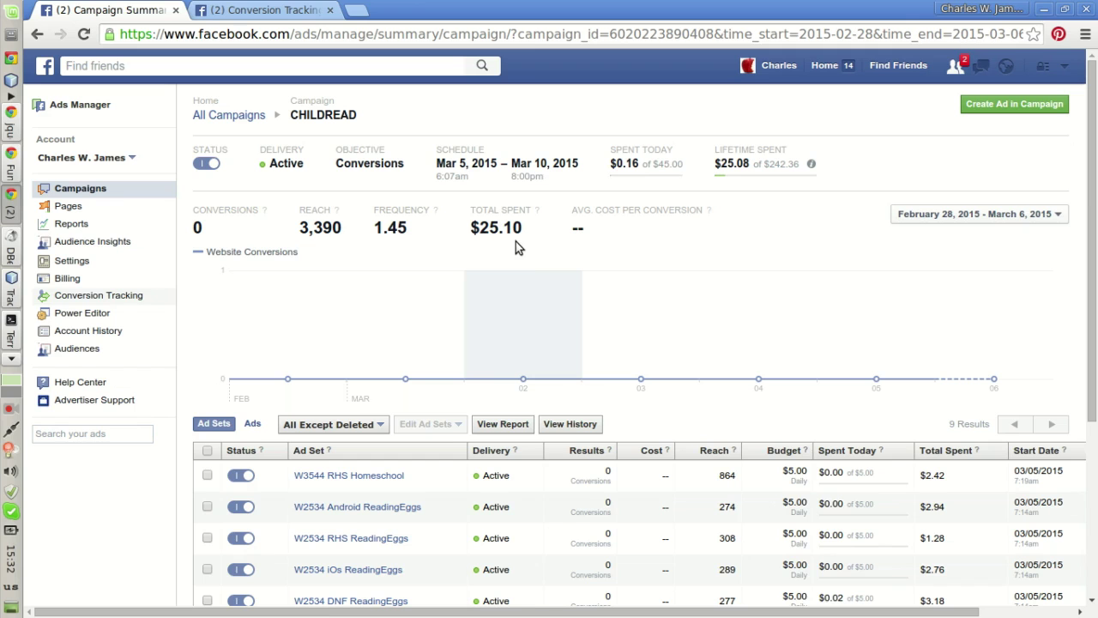
pyautogui.scroll(-2, 524, 241)
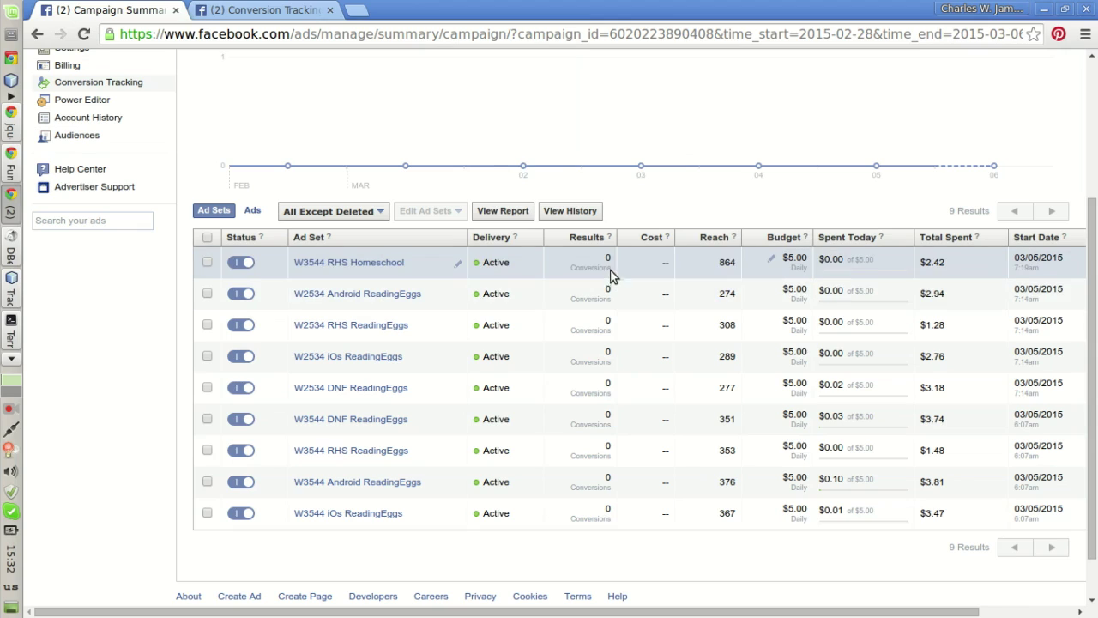